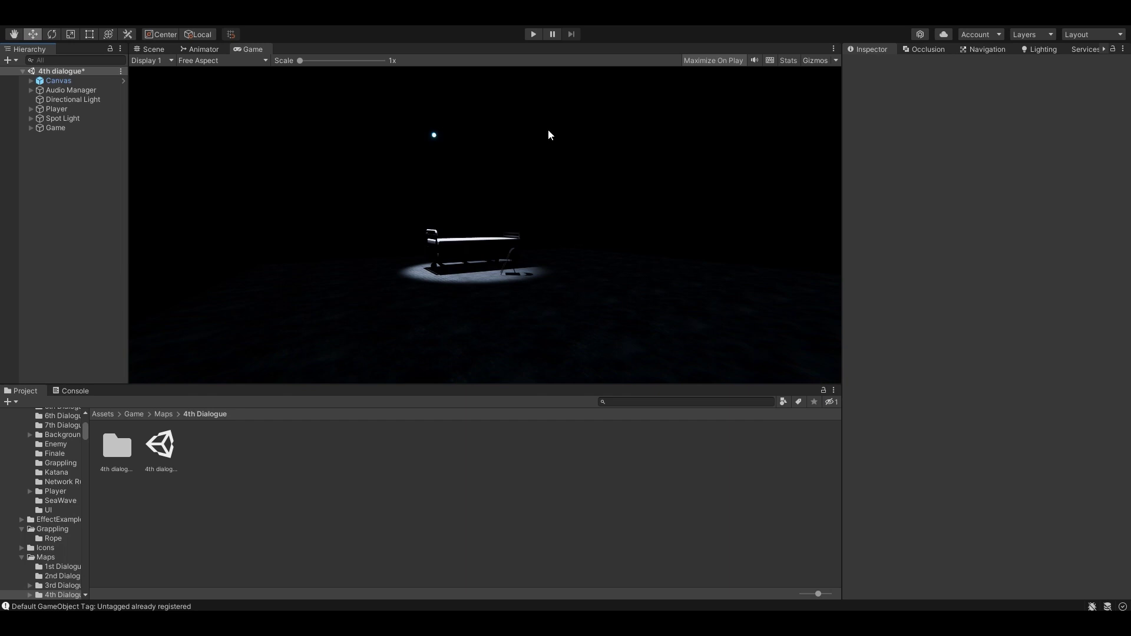
Step: Preview the scene, then add a Light Flickering component to the Spot Light
left_click(539, 36)
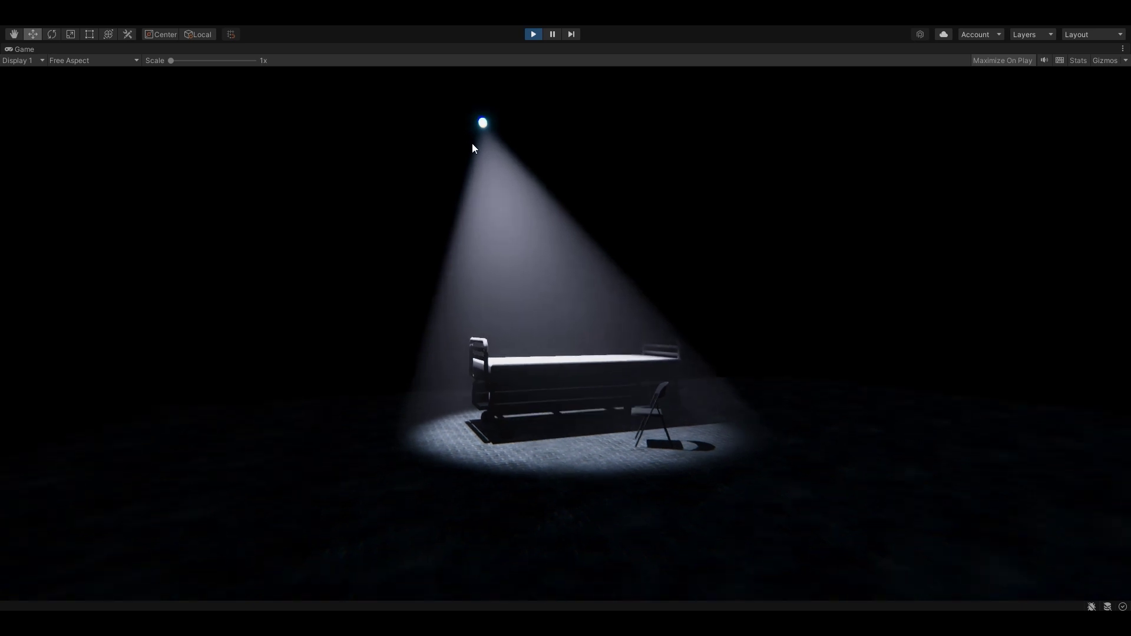
left_click(532, 34)
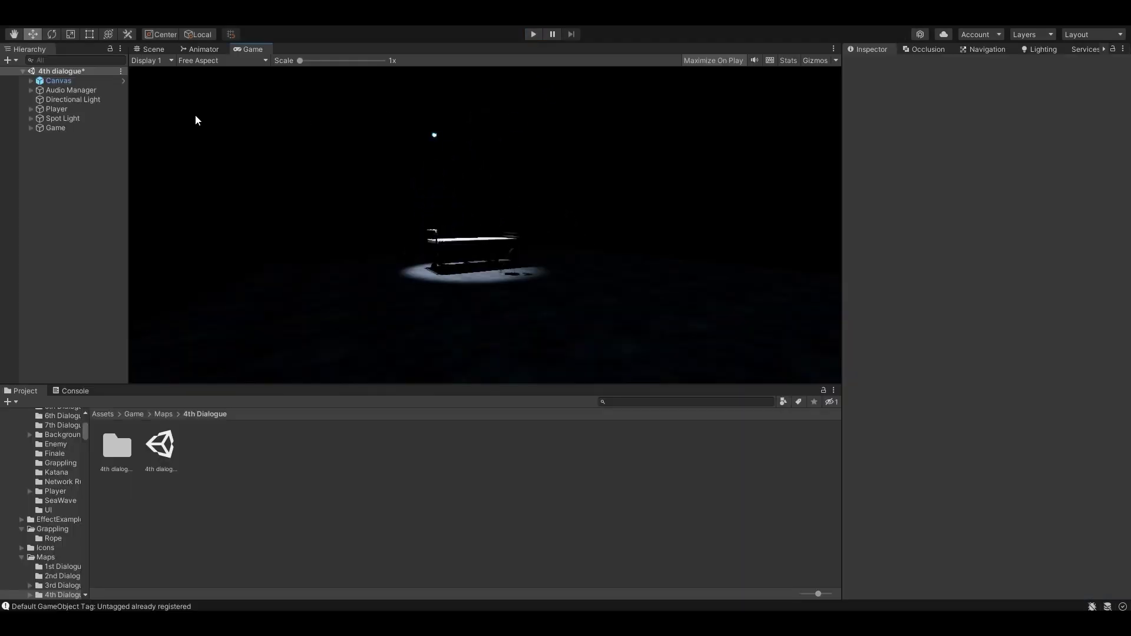
left_click(90, 120)
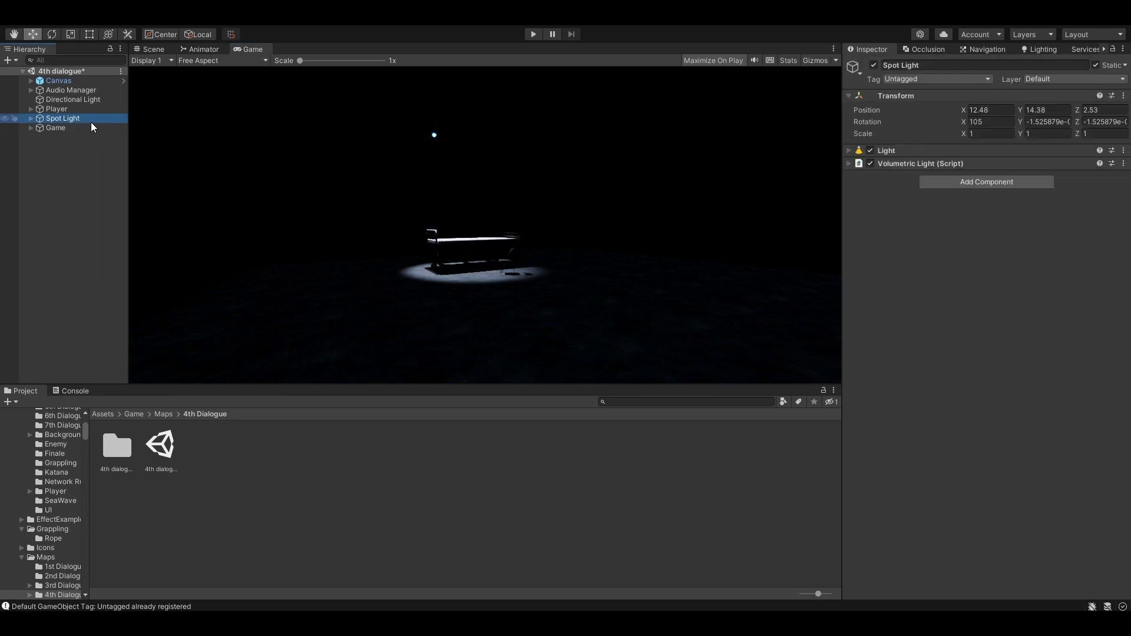
left_click(985, 182)
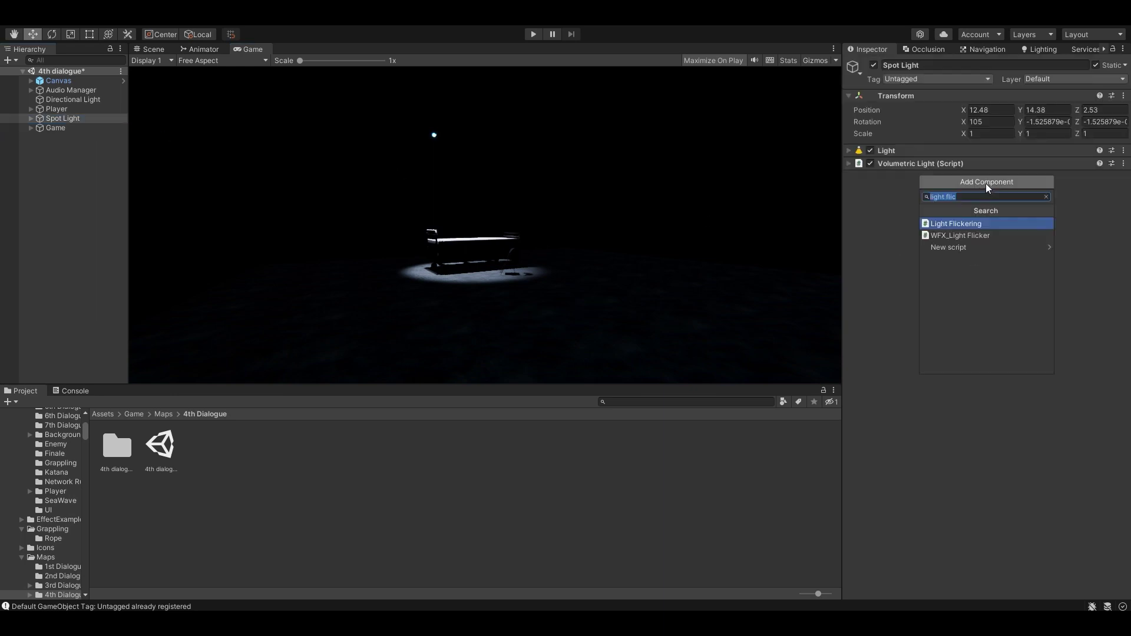
left_click(986, 225)
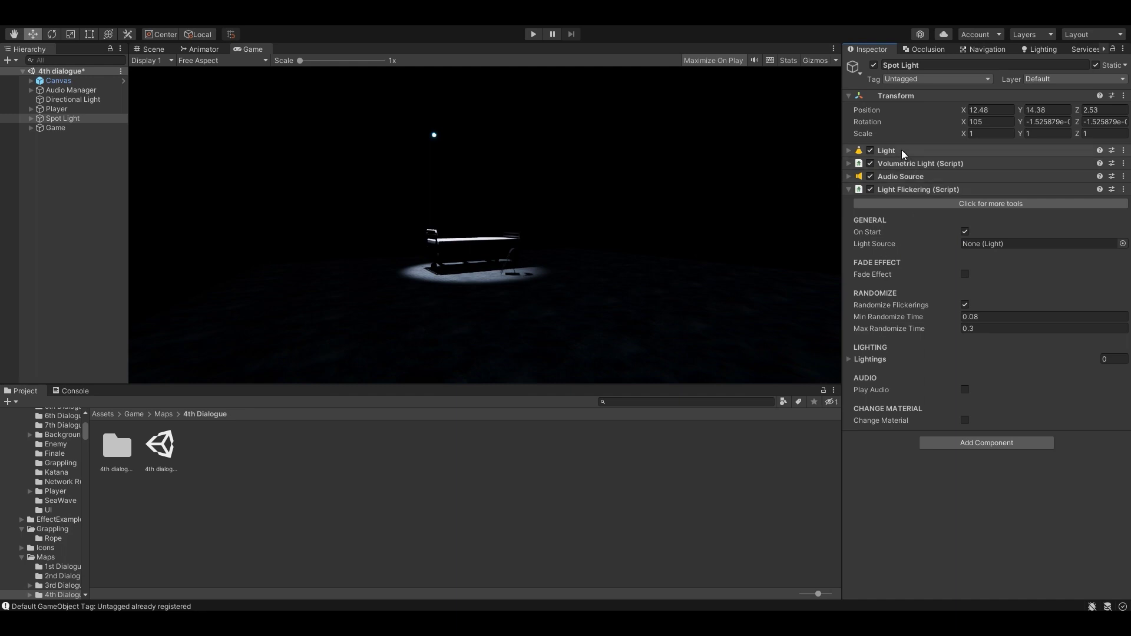
Step: Assign the spotlight's own light as Light Source and play-test the random flicker
left_click_drag(902, 150, 992, 245)
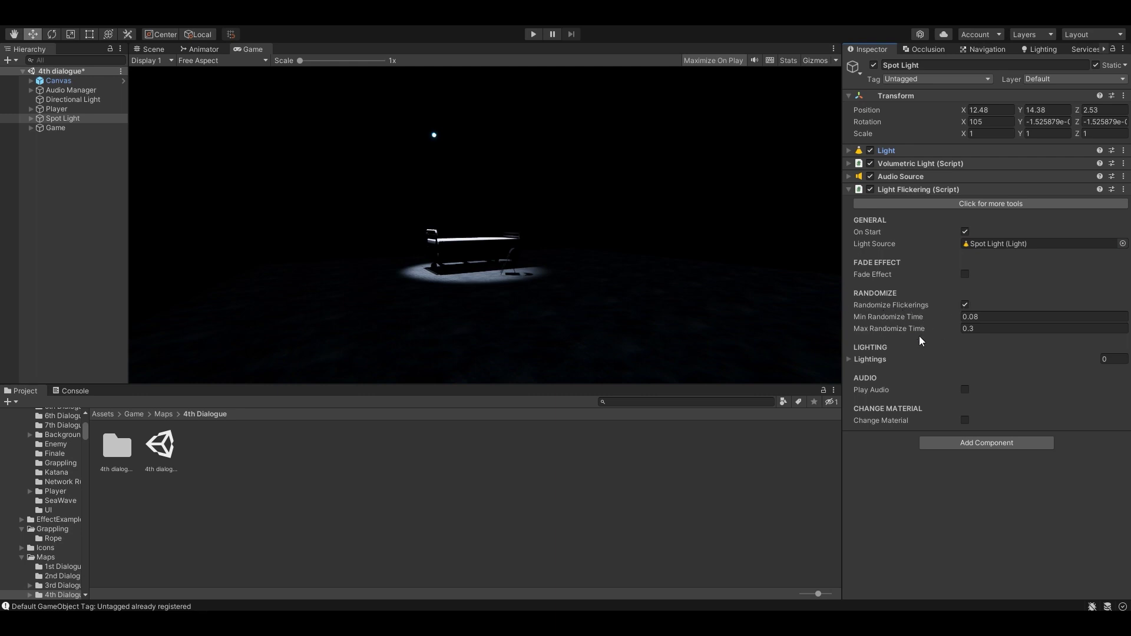
left_click(533, 34)
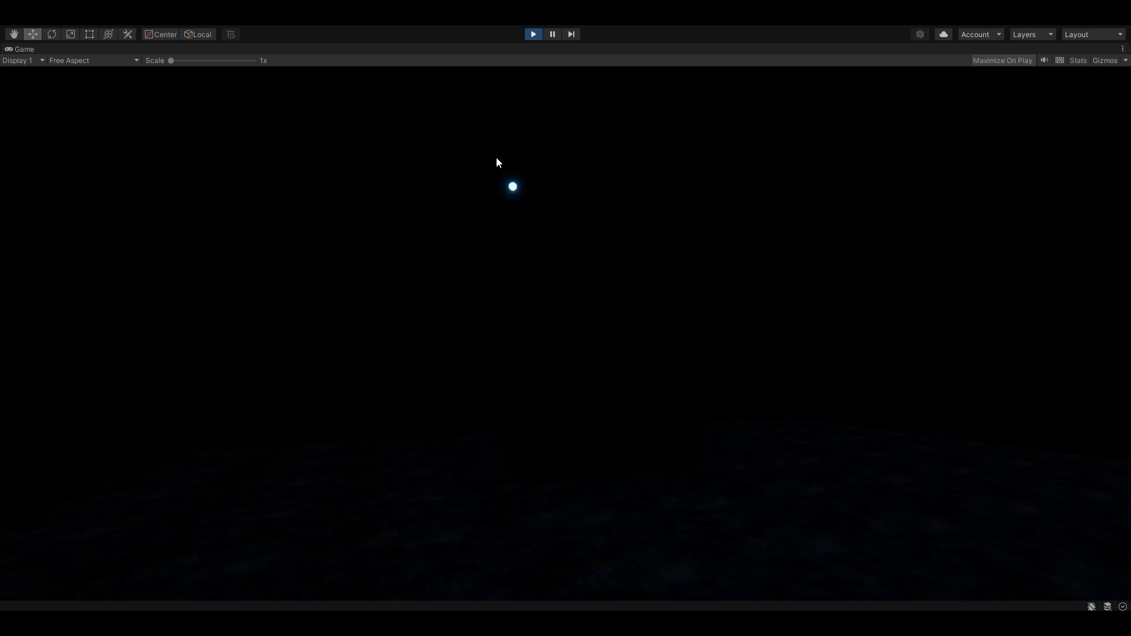
left_click(532, 36)
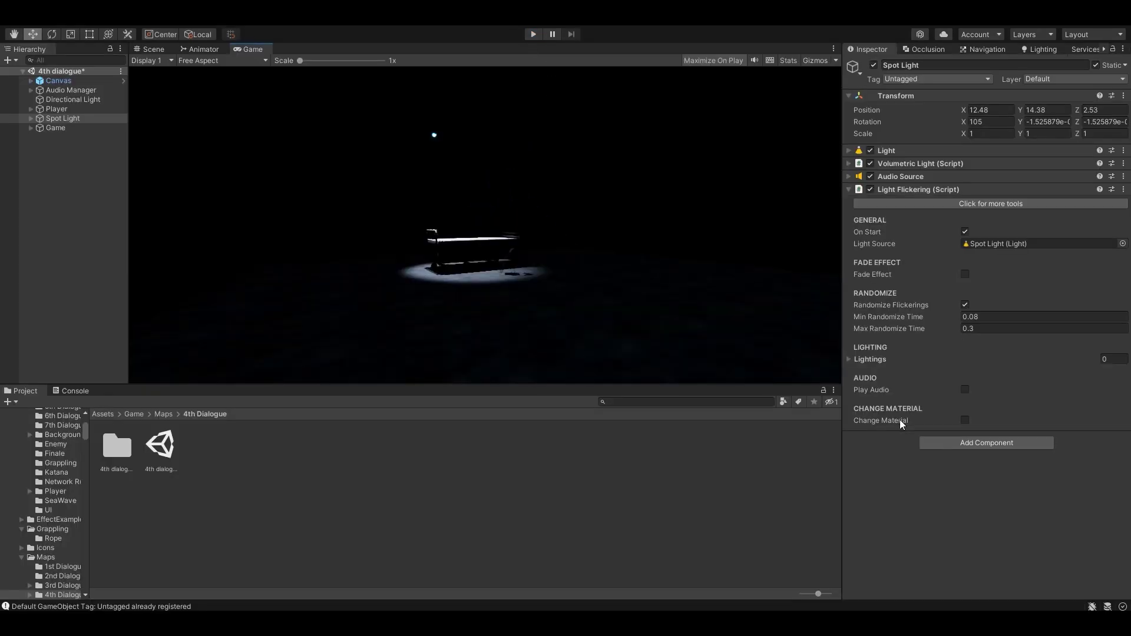
Step: Enable Change Material with Sphere (6) as Bulb Object and 'bulb off' as New Material, then play-test
left_click(965, 420)
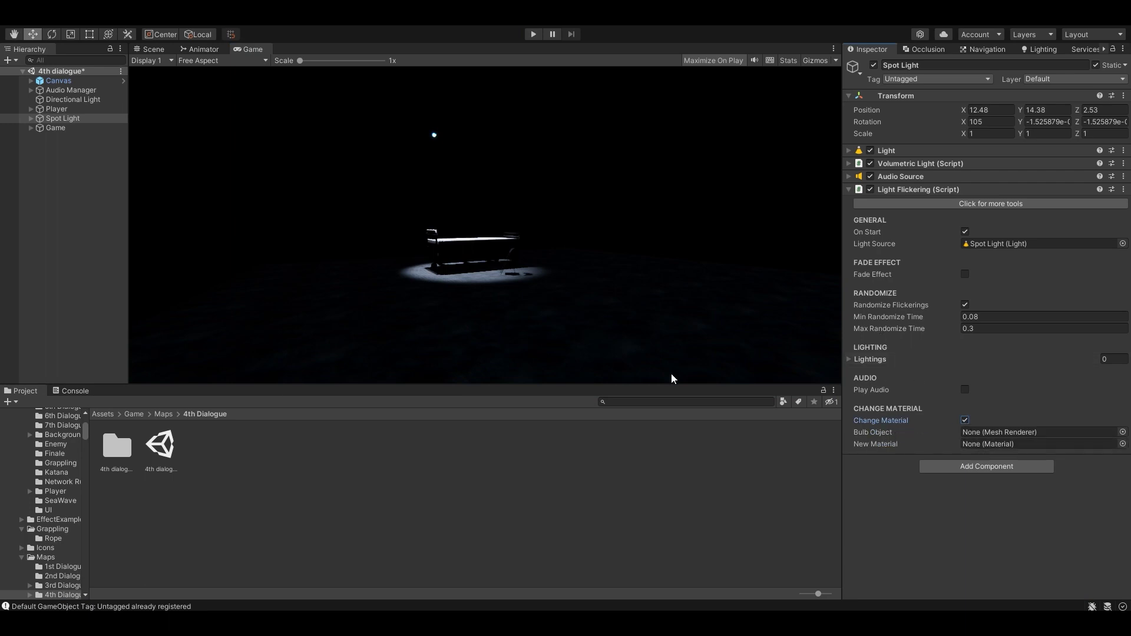
left_click(31, 119)
left_click_drag(75, 134, 1003, 430)
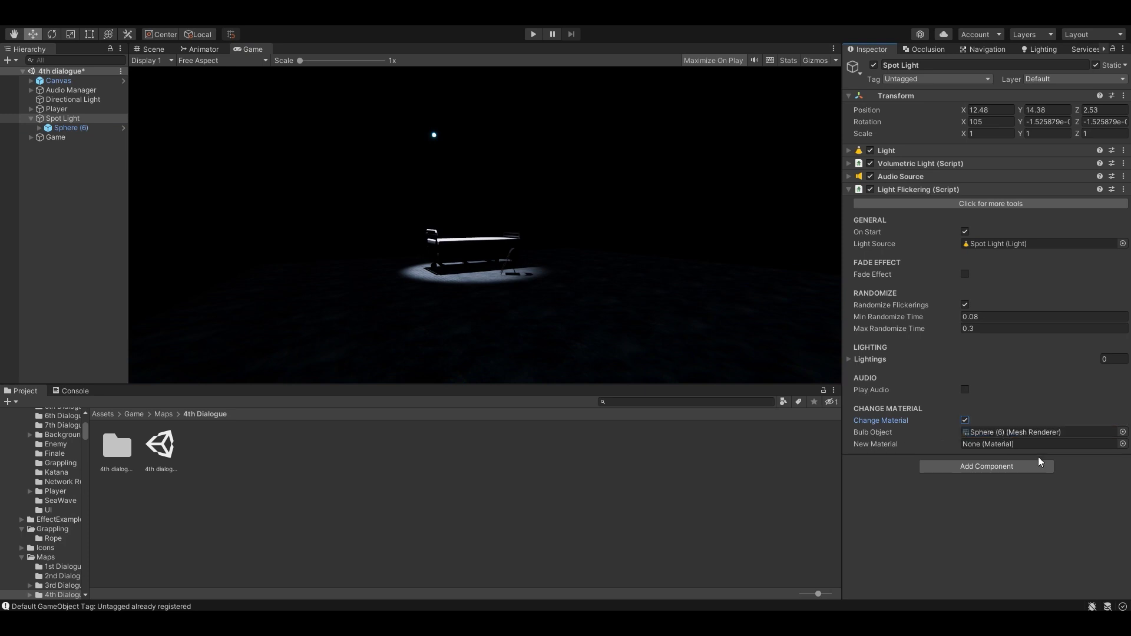
left_click(1123, 444)
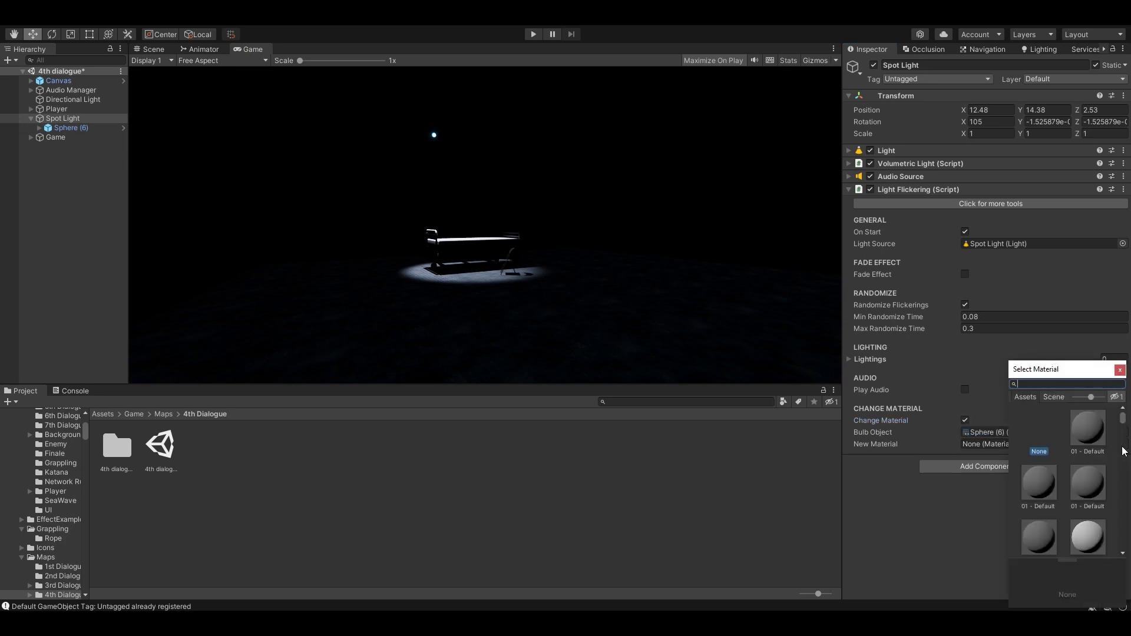
type("bulb")
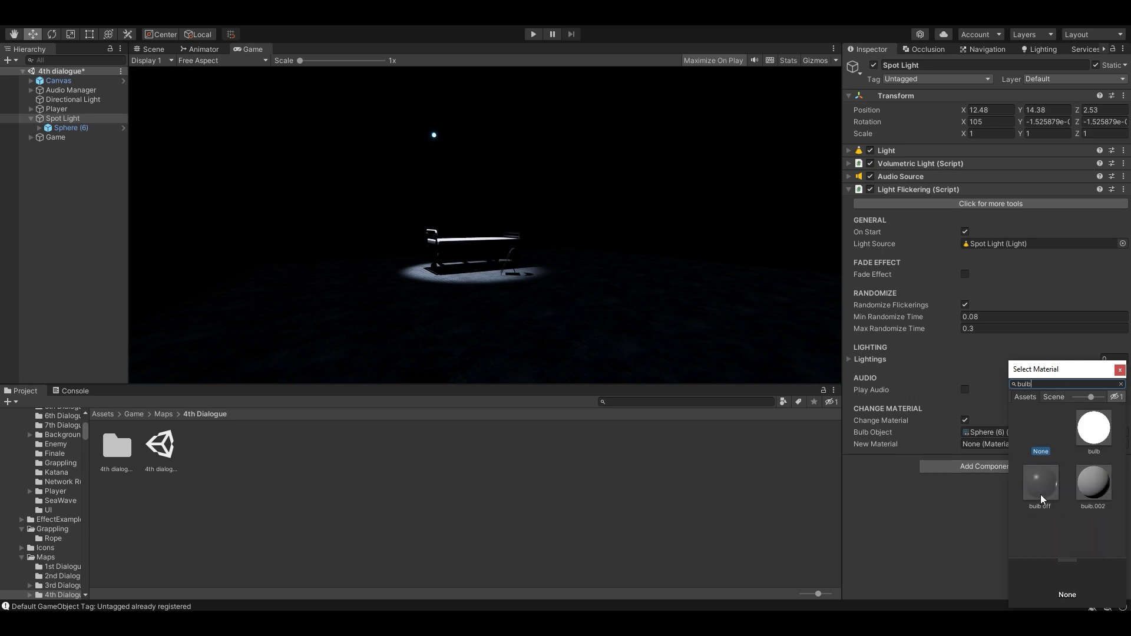
left_click(1040, 493)
left_click(1040, 493)
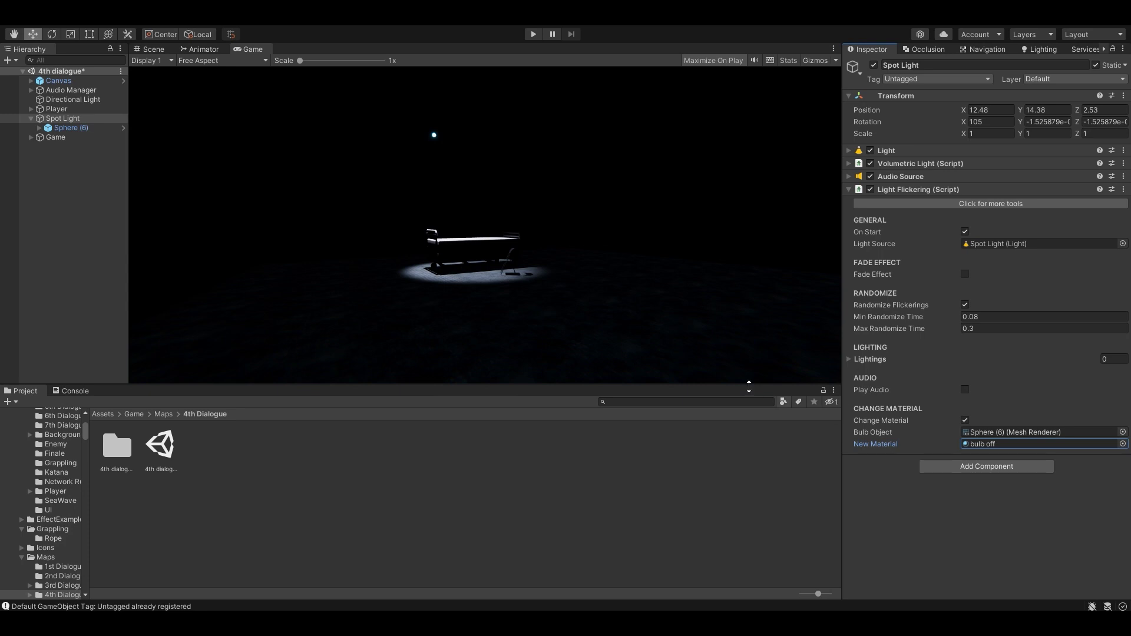
left_click(532, 33)
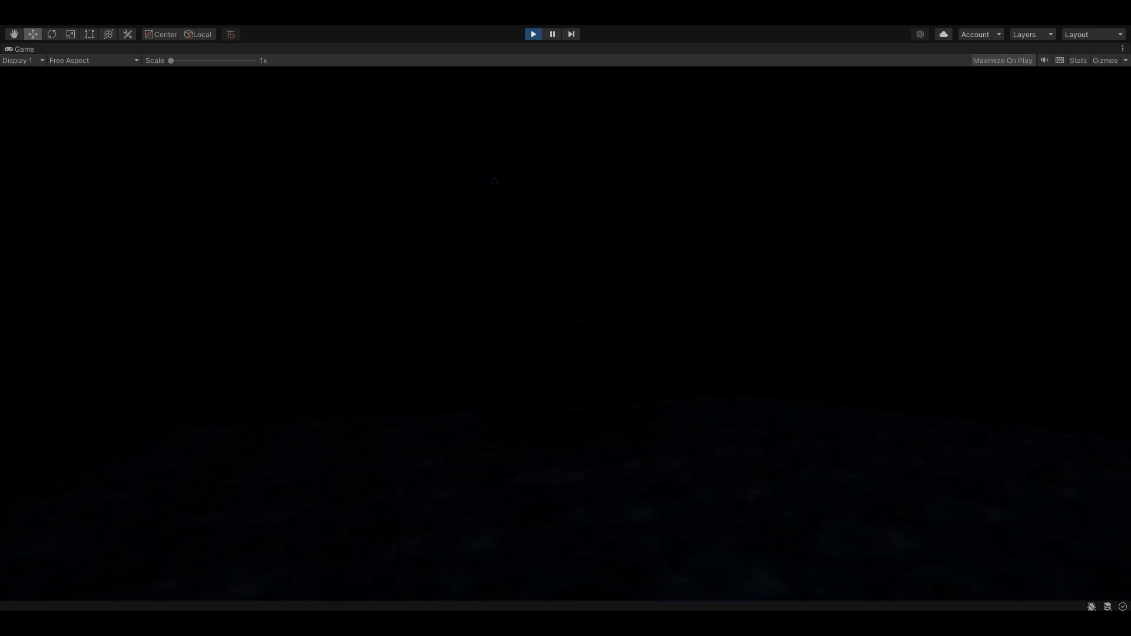
left_click(531, 36)
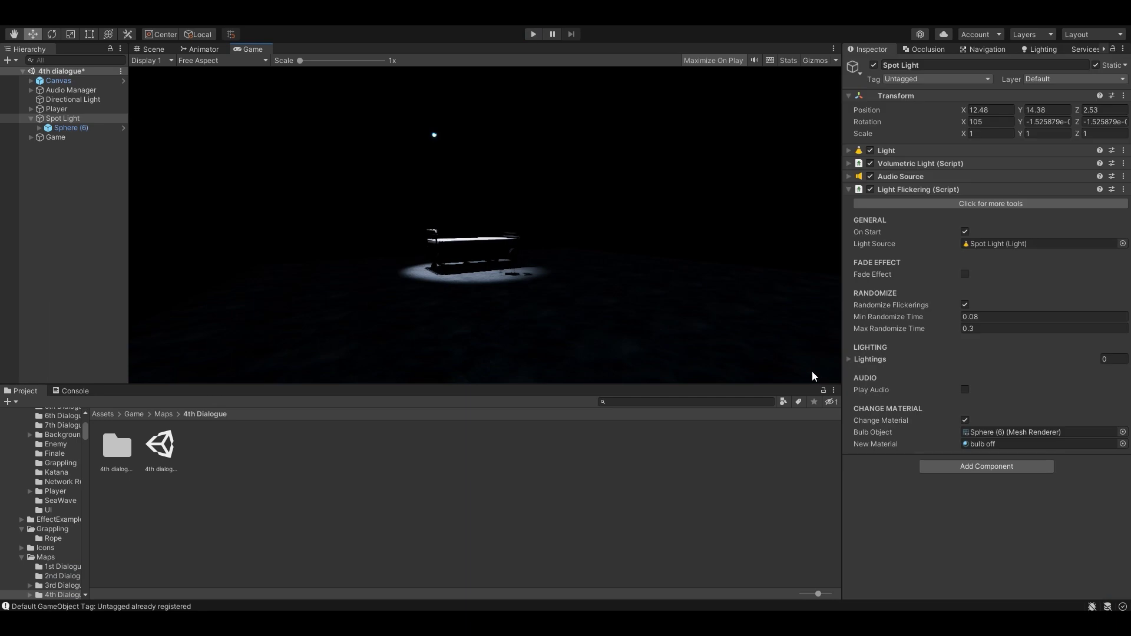
Step: Enable Play Audio with the 'electric buzz' clip as Buzz Audio and play-test it
left_click(965, 390)
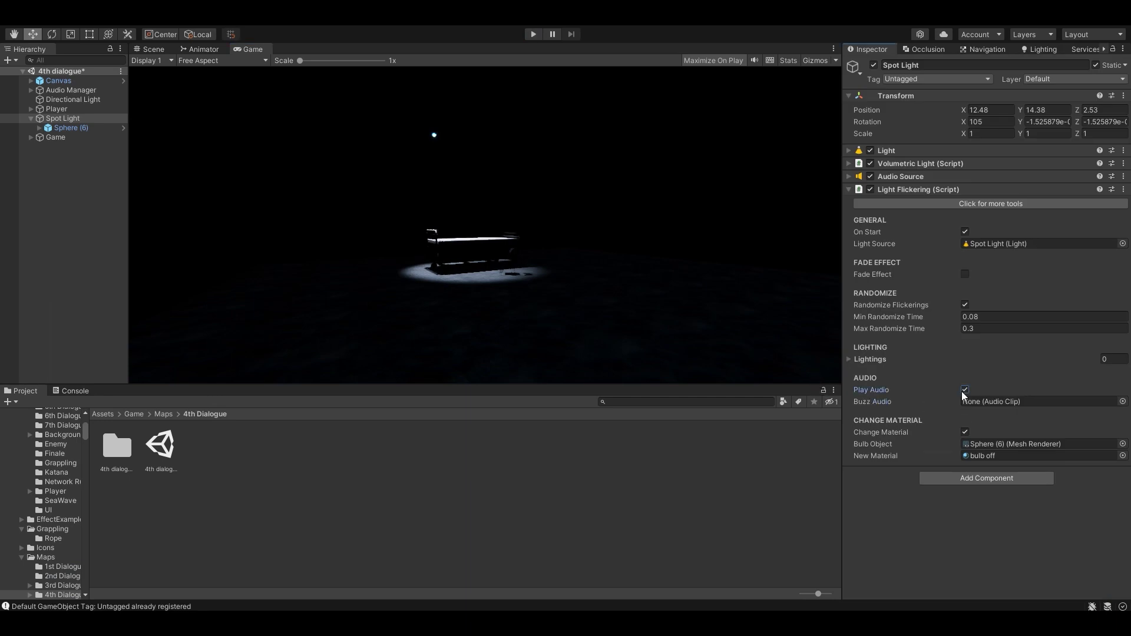
left_click(1123, 402)
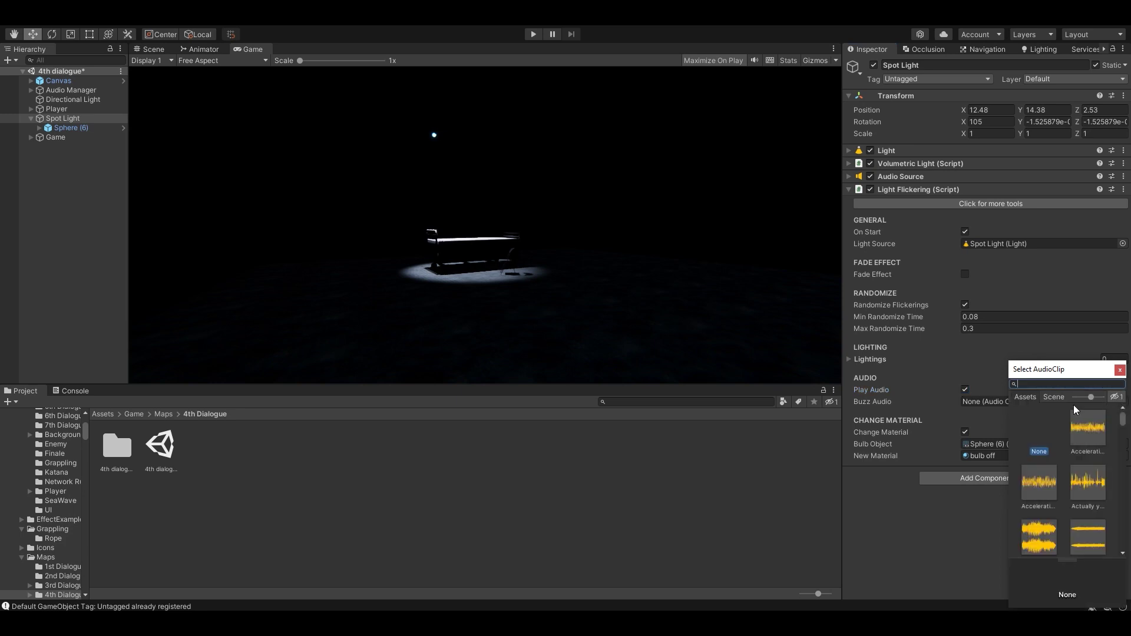
type("electri")
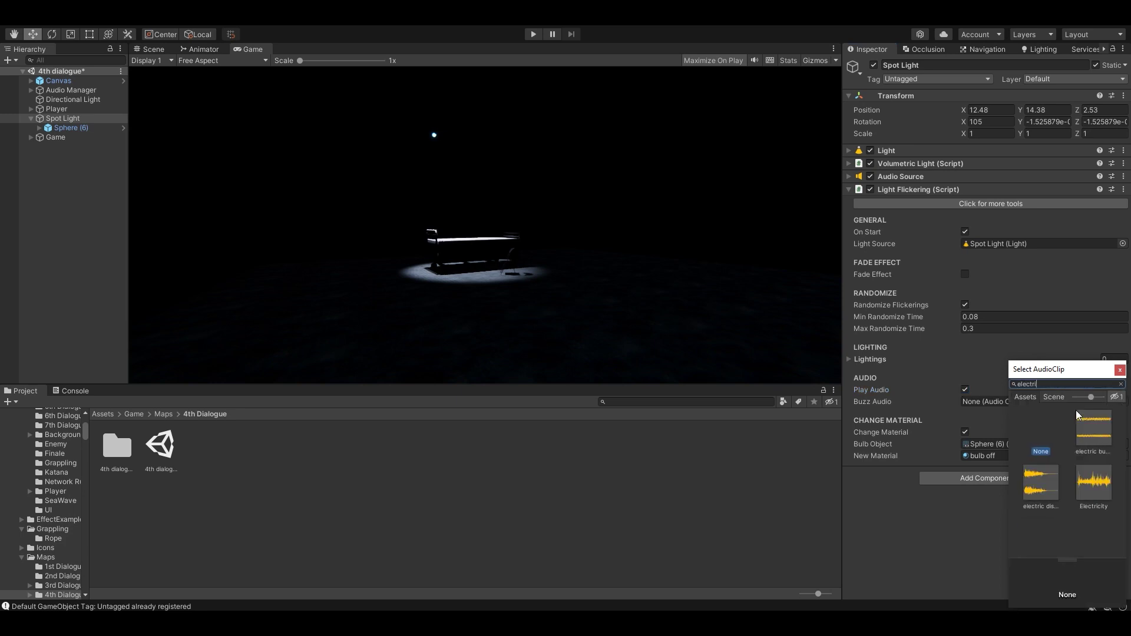
double_click(1091, 429)
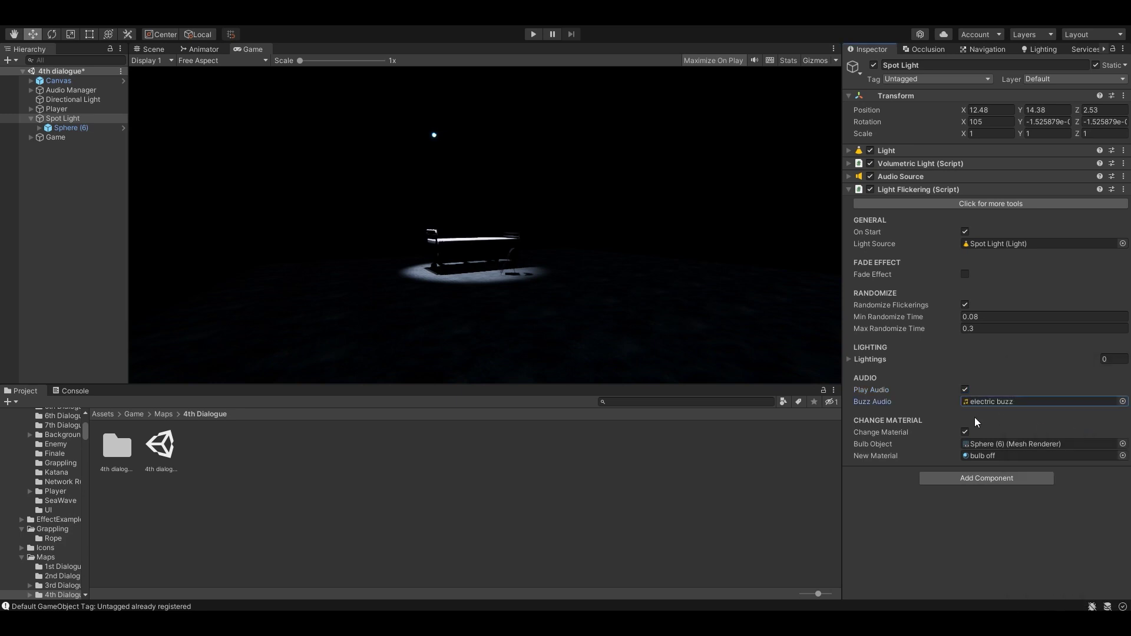
left_click(532, 35)
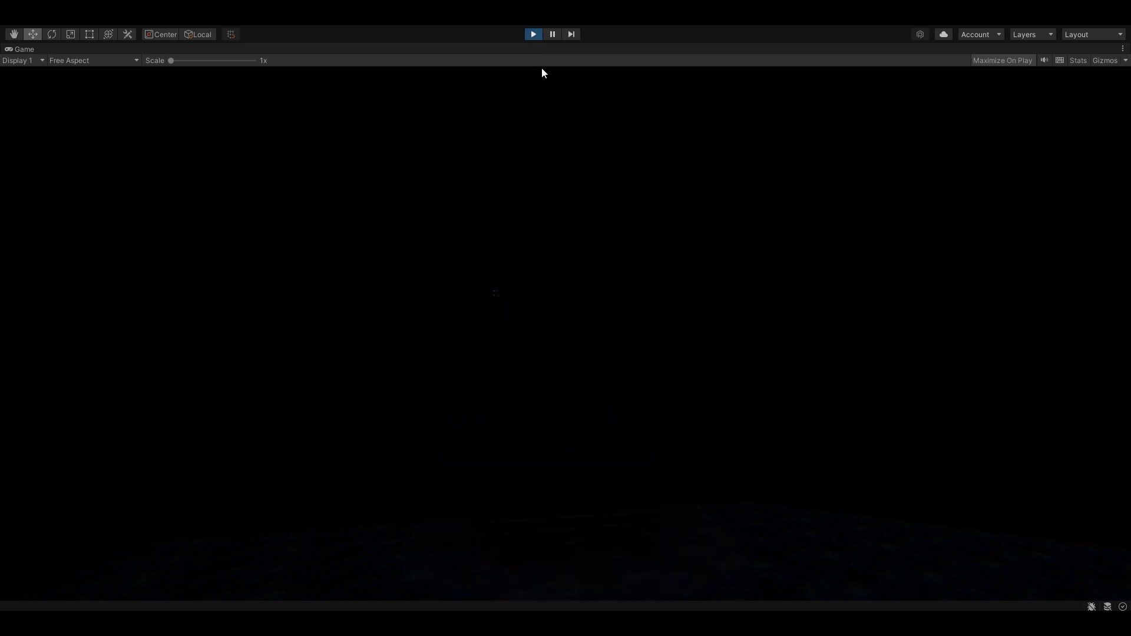
left_click(533, 34)
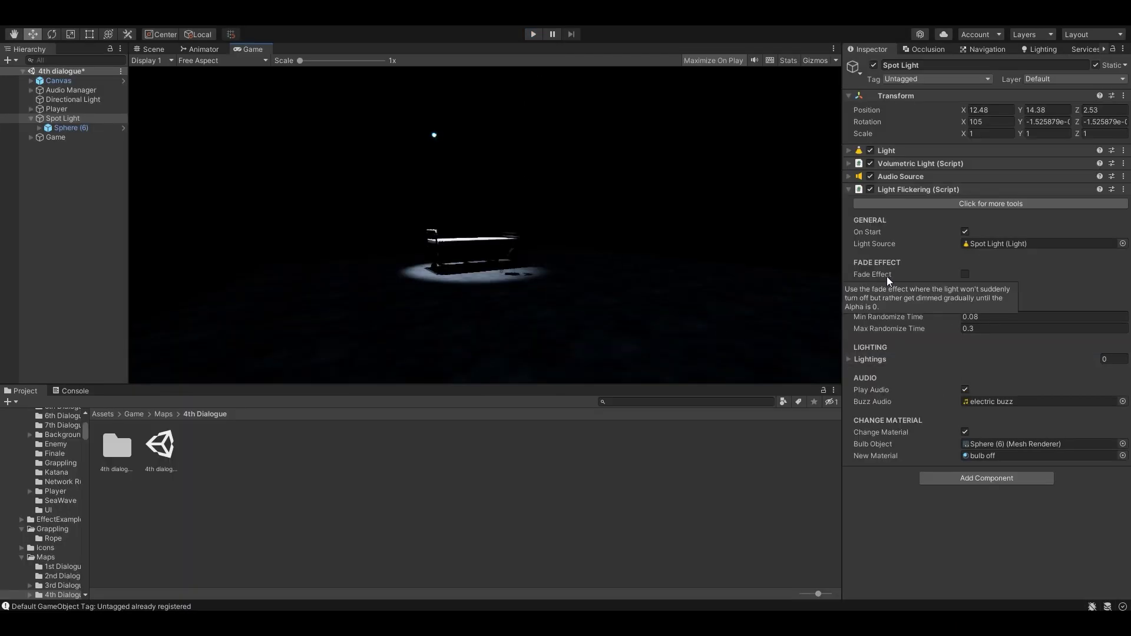
Step: Enable Fade Effect with Fade Time 0.2 and Fade To 0.5, then play-test it
left_click(965, 274)
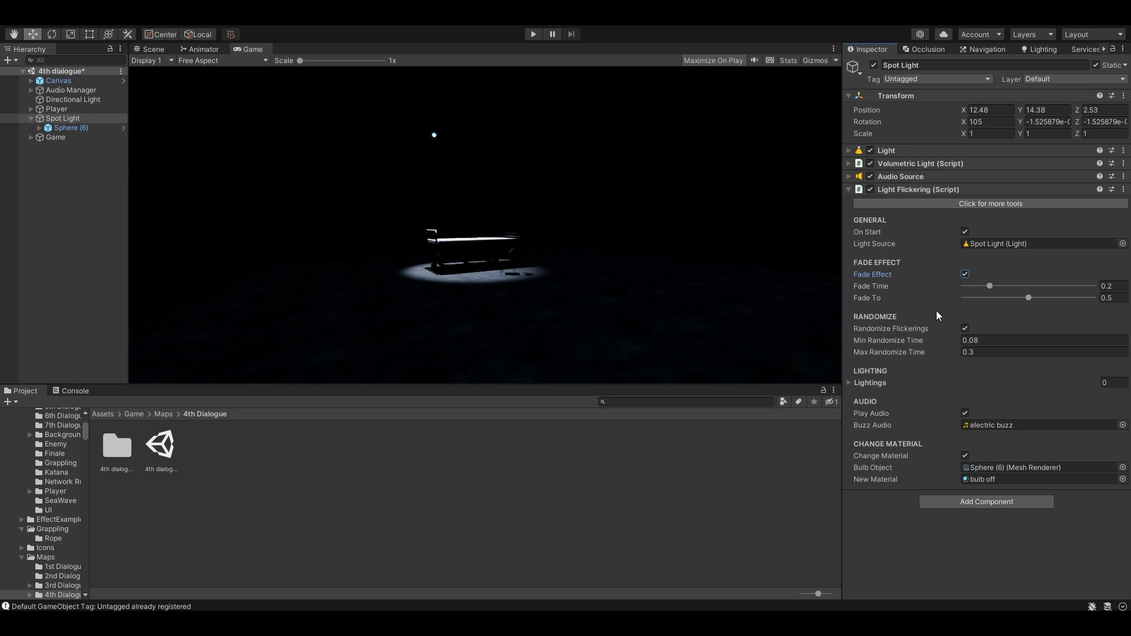
left_click(534, 34)
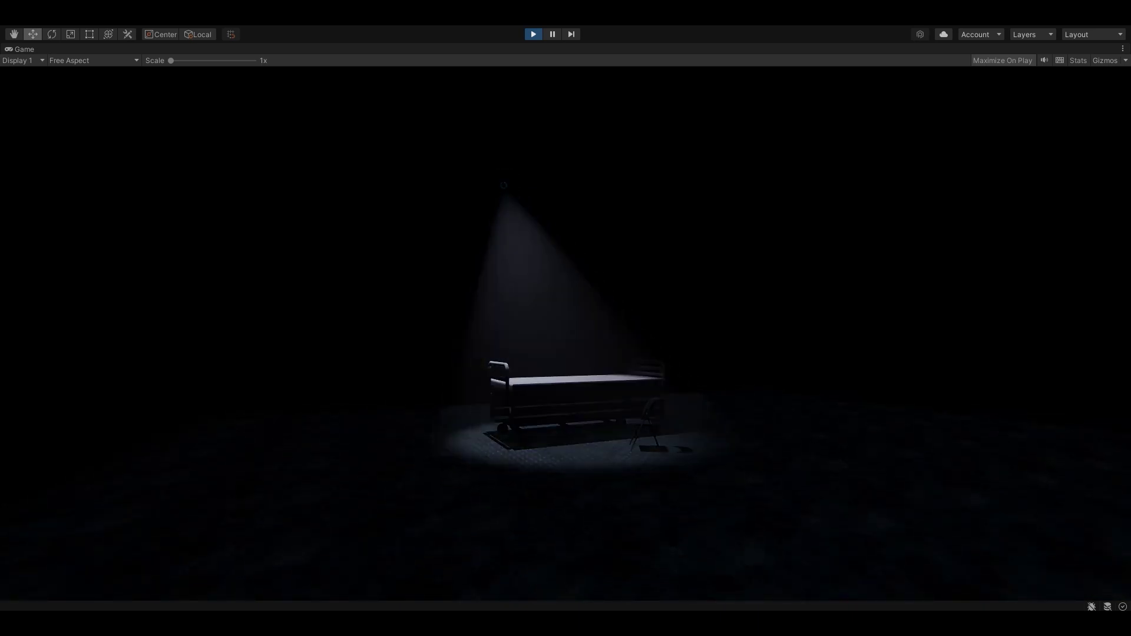
left_click(534, 35)
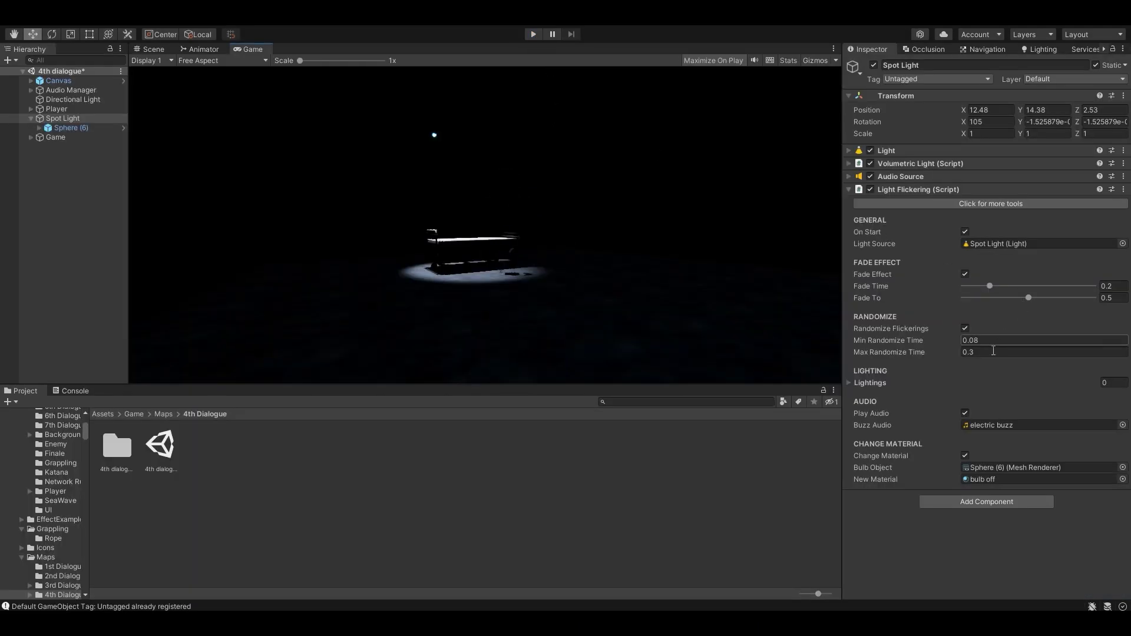
Step: Turn off buzz audio, lower Fade To to 0, and play-test the full fade
left_click(965, 413)
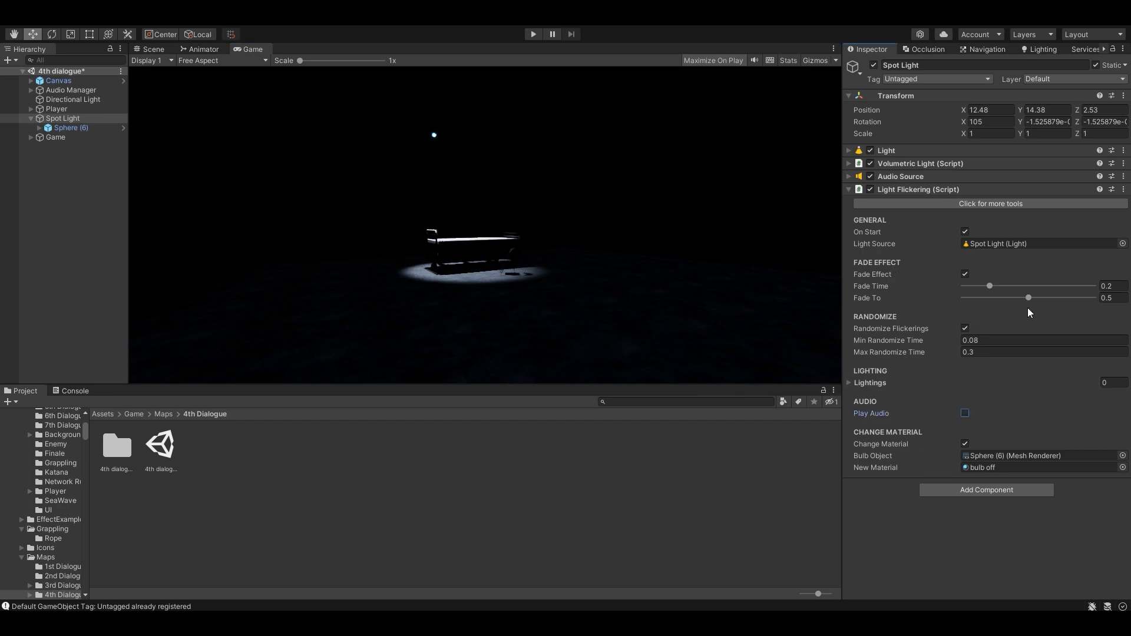
left_click_drag(1029, 298, 917, 297)
left_click(532, 36)
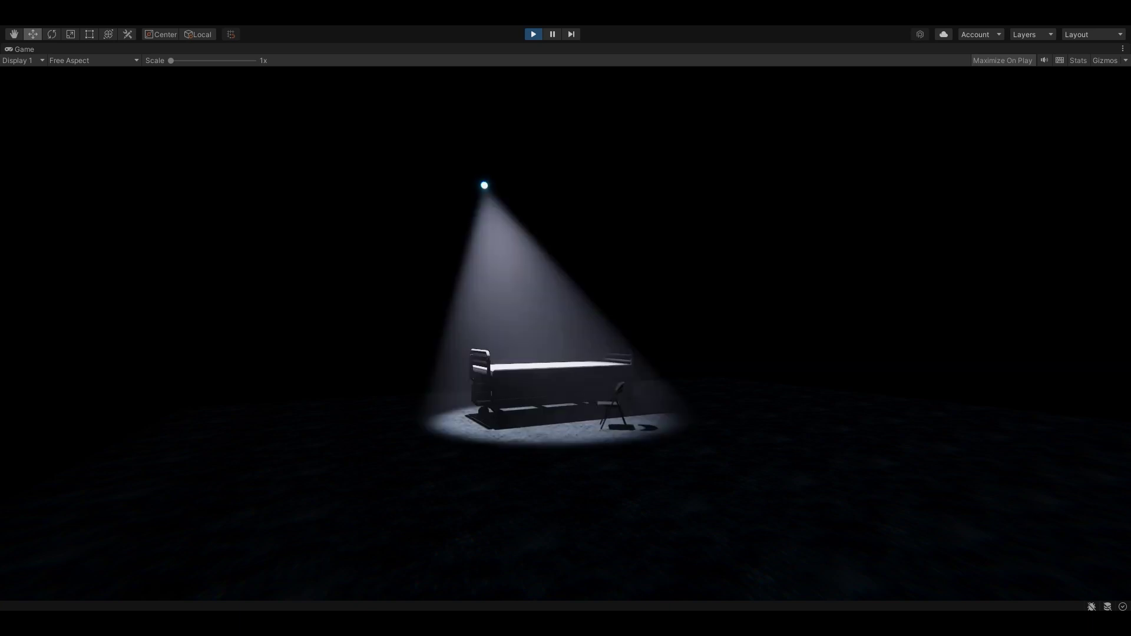
left_click(533, 34)
Step: Try a Fade Time of 0.032, then settle on 0.664 and preview the flicker
left_click_drag(989, 289, 969, 288)
left_click(534, 35)
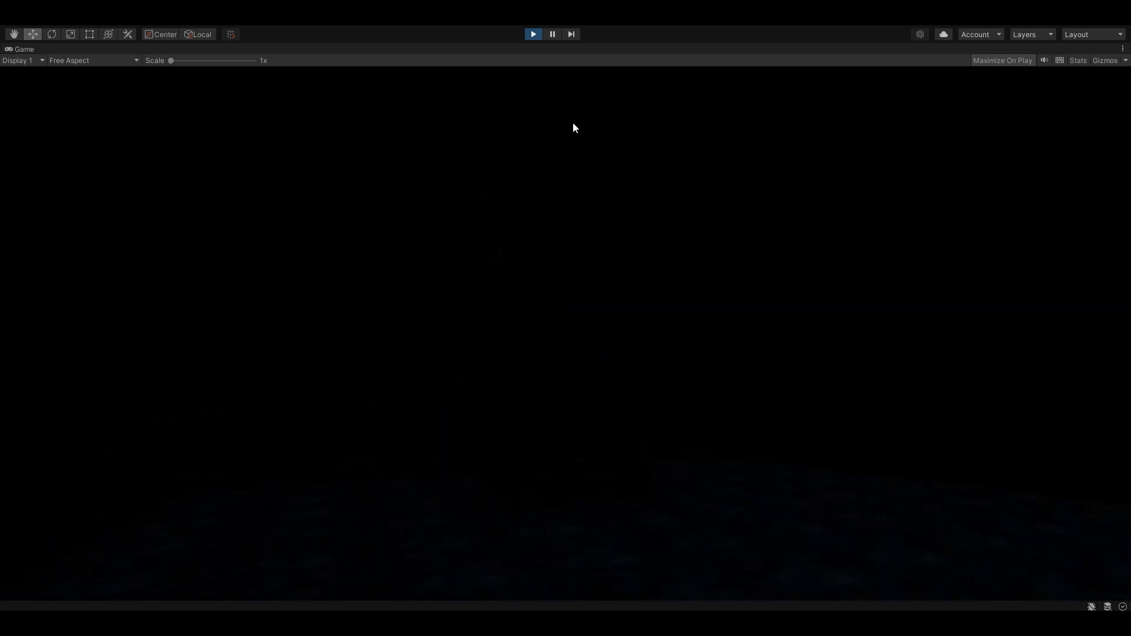
left_click(534, 34)
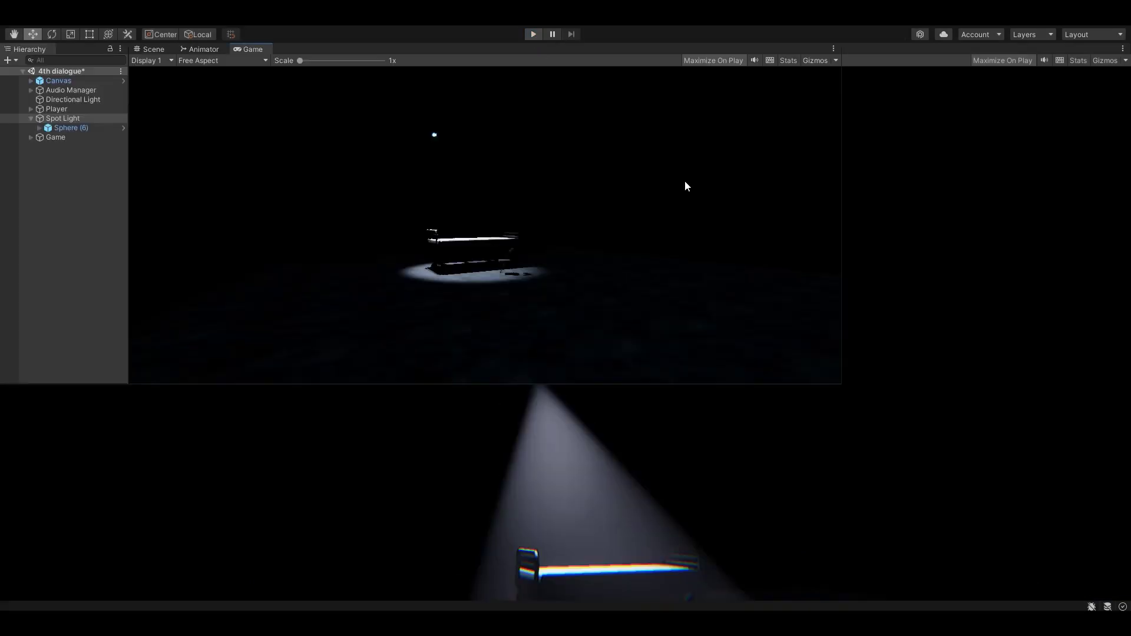
left_click_drag(967, 286, 1050, 285)
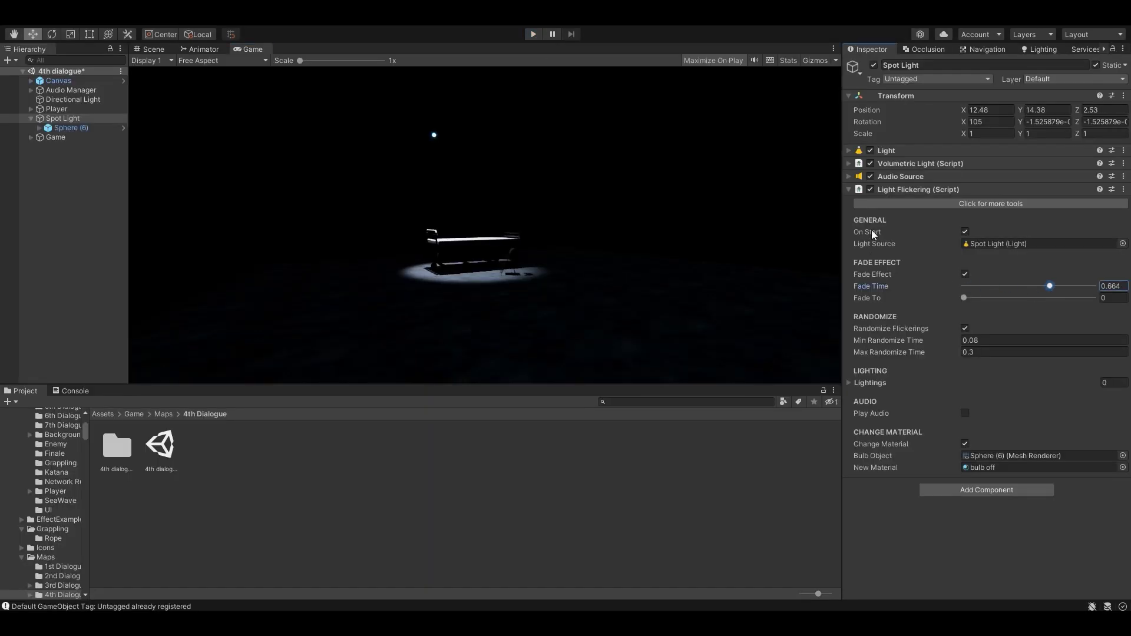
left_click(533, 34)
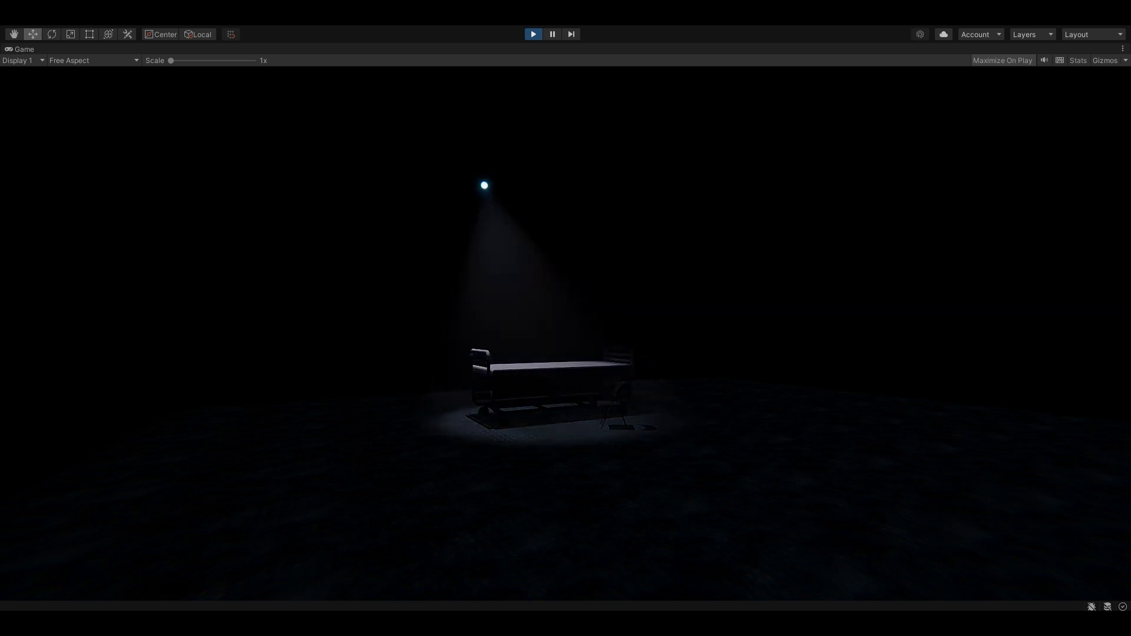
left_click(533, 34)
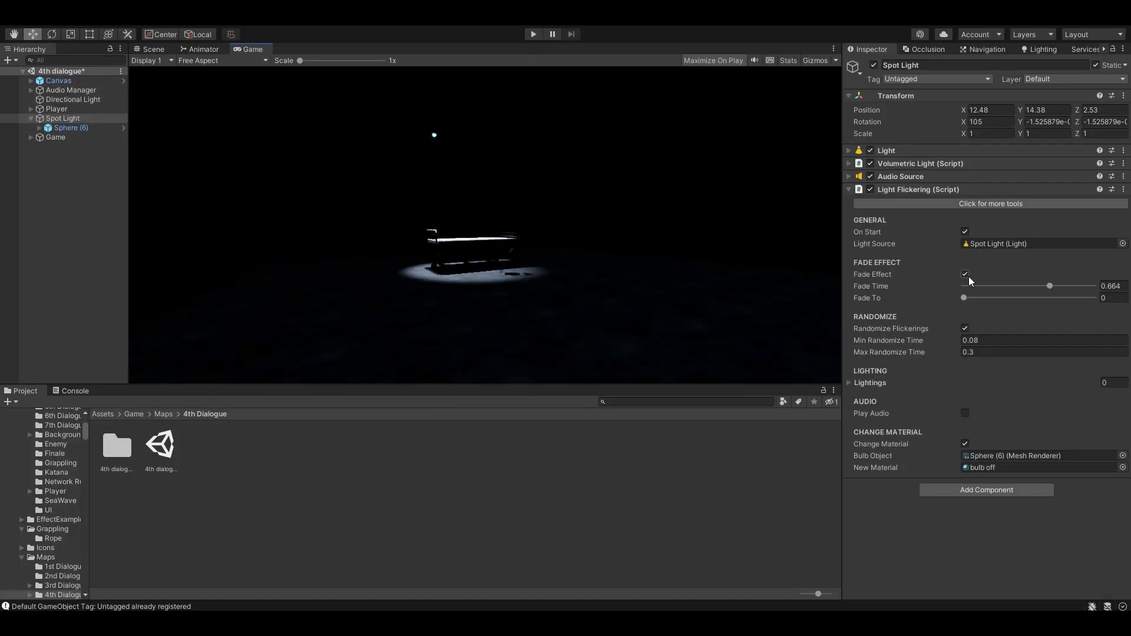
Step: Turn off Randomize Flickerings and Fade Effect, and expand the Flickerings list
left_click(965, 329)
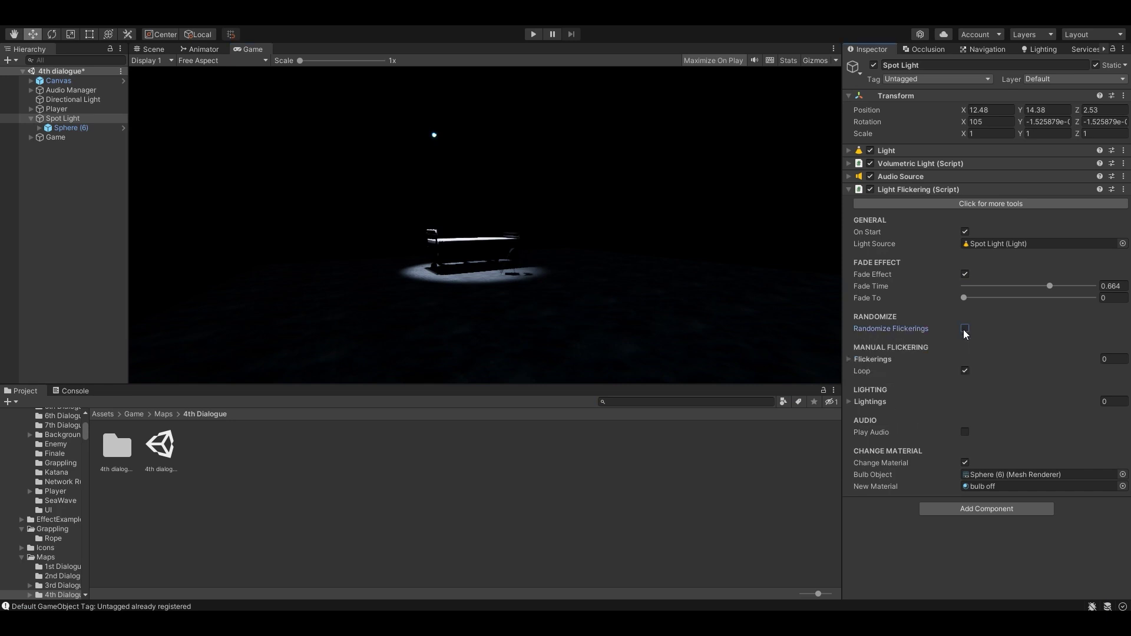
left_click(966, 274)
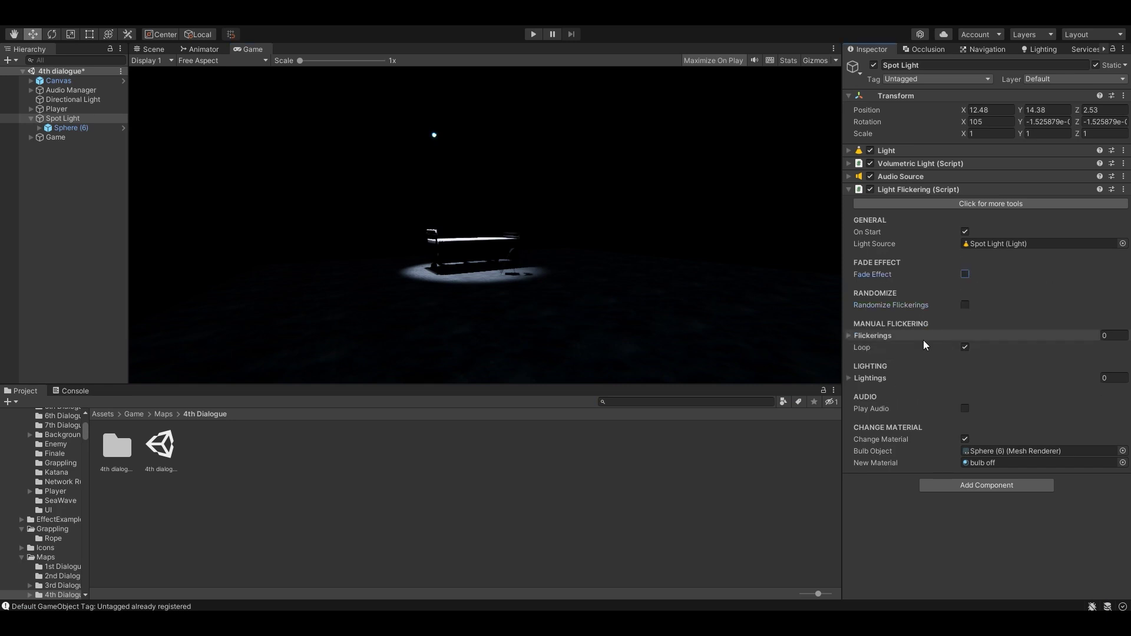
left_click(891, 334)
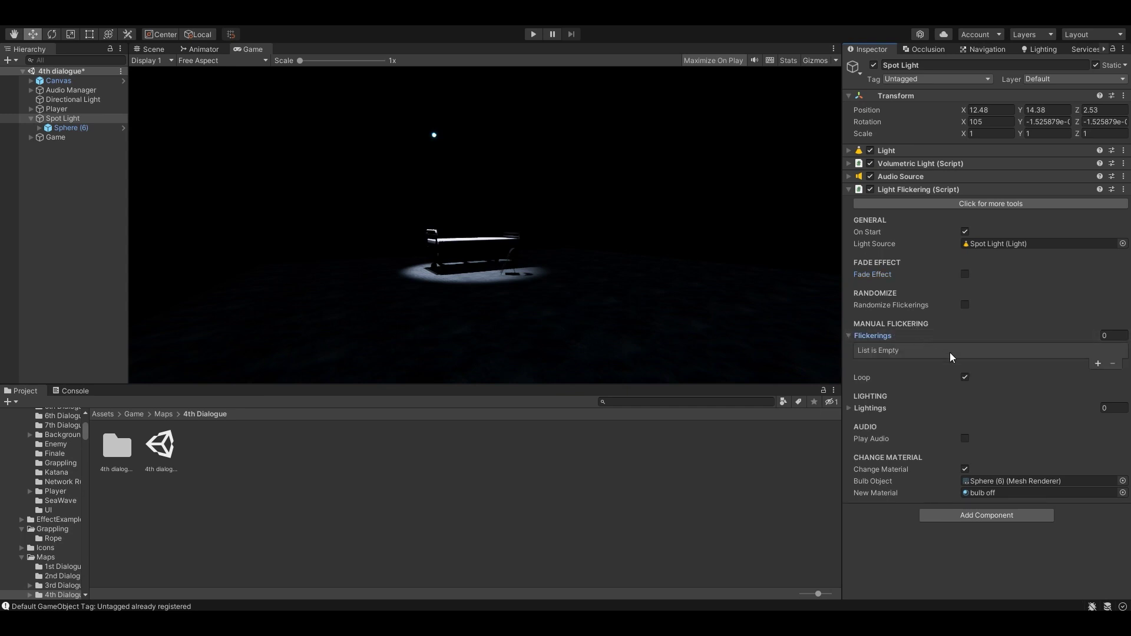
Step: Add two manual flickering timings with values 1 and 0.5
left_click(1098, 364)
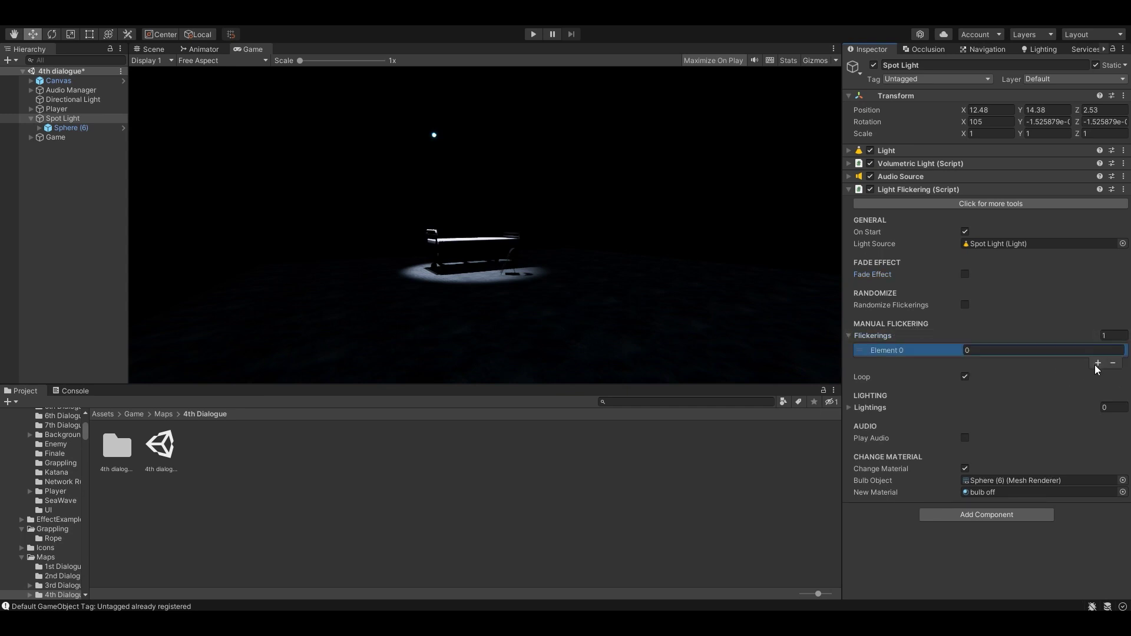
left_click(996, 352)
left_click(1097, 363)
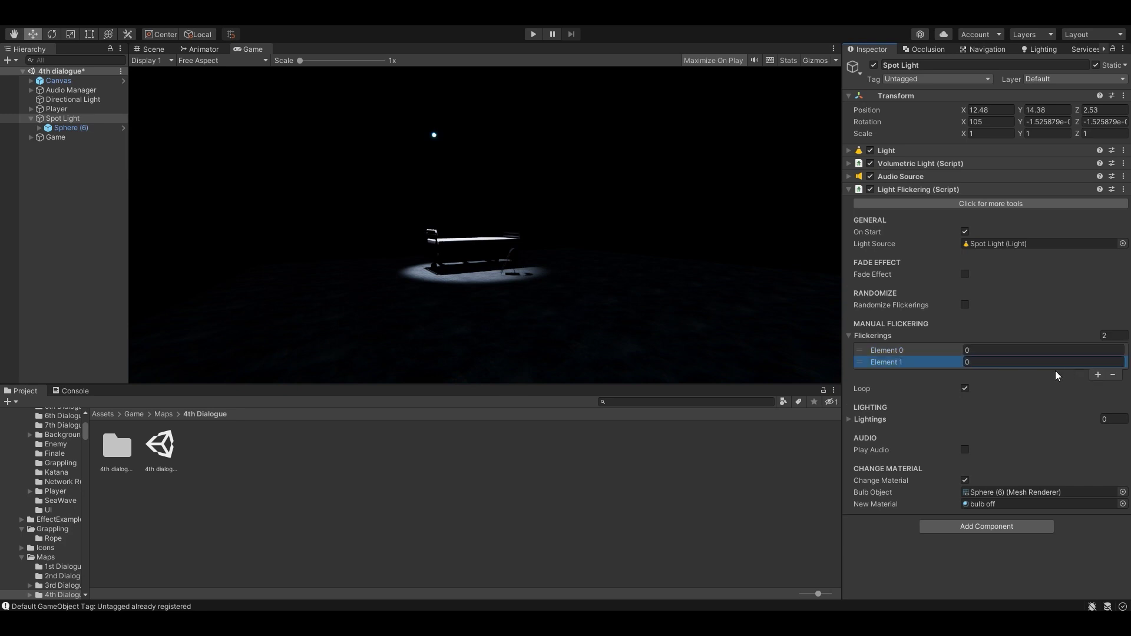
left_click(980, 352)
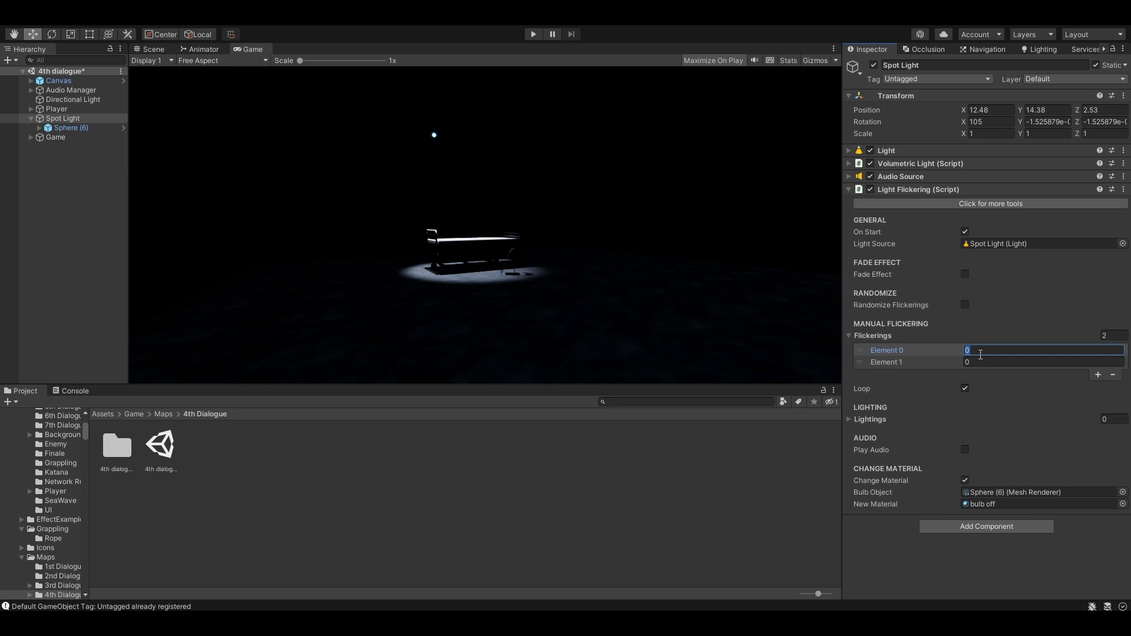
type("1")
left_click(989, 363)
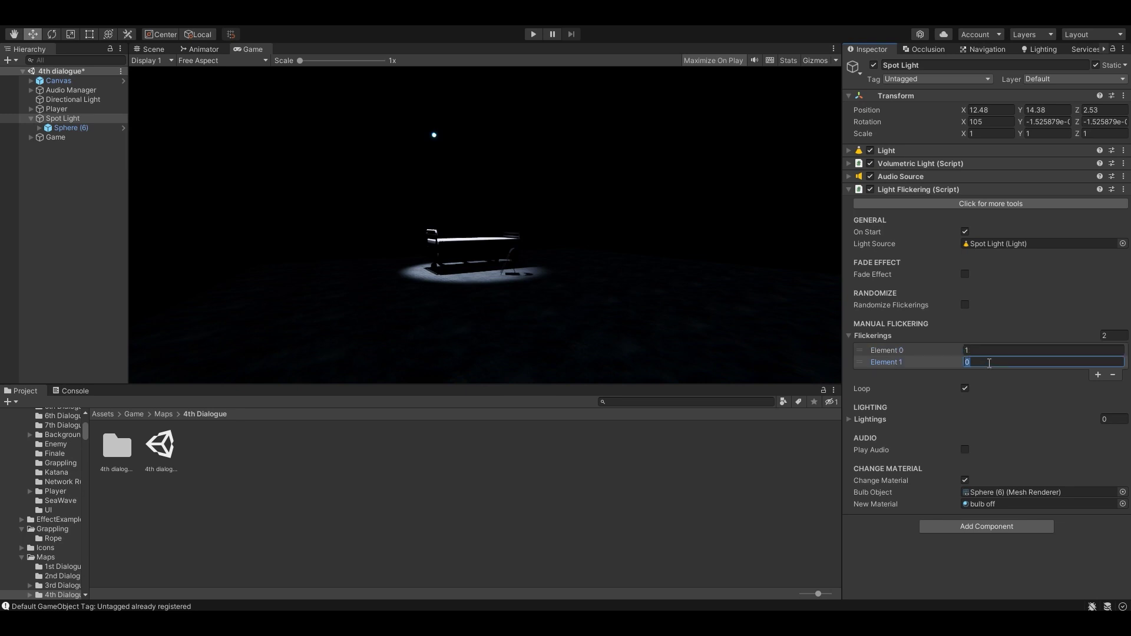
type("0.5")
left_click(535, 35)
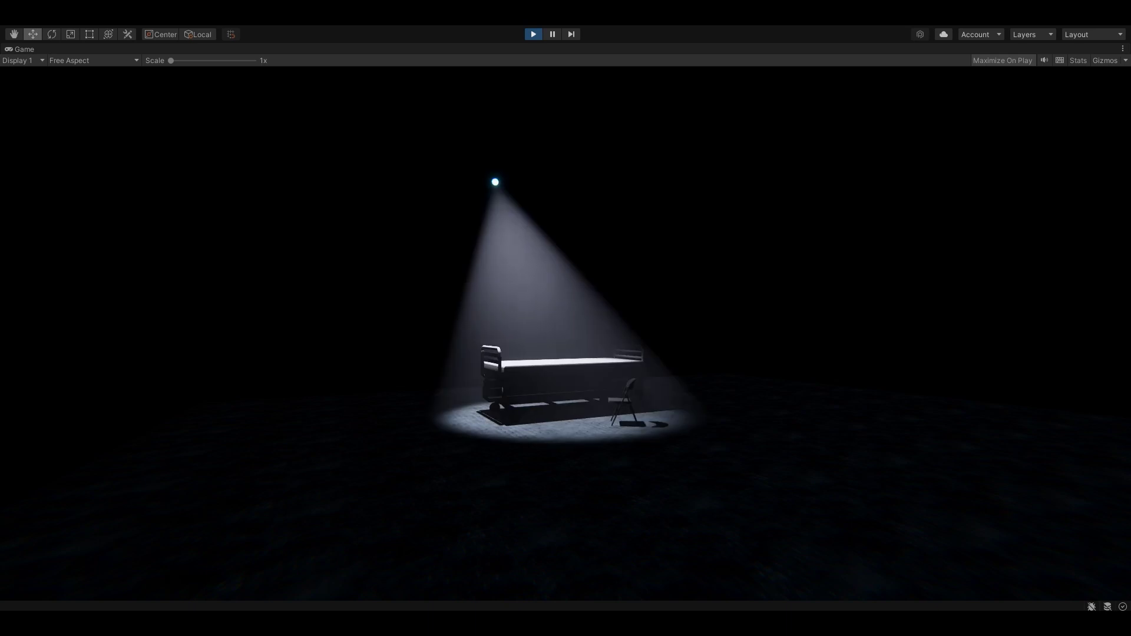
left_click(538, 35)
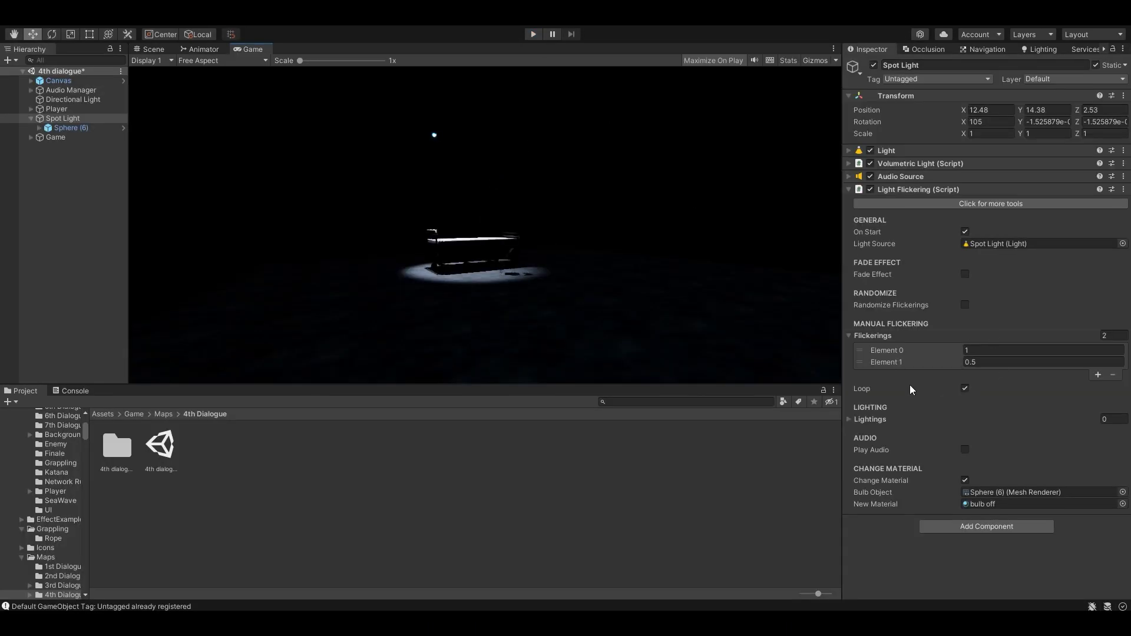
left_click(888, 422)
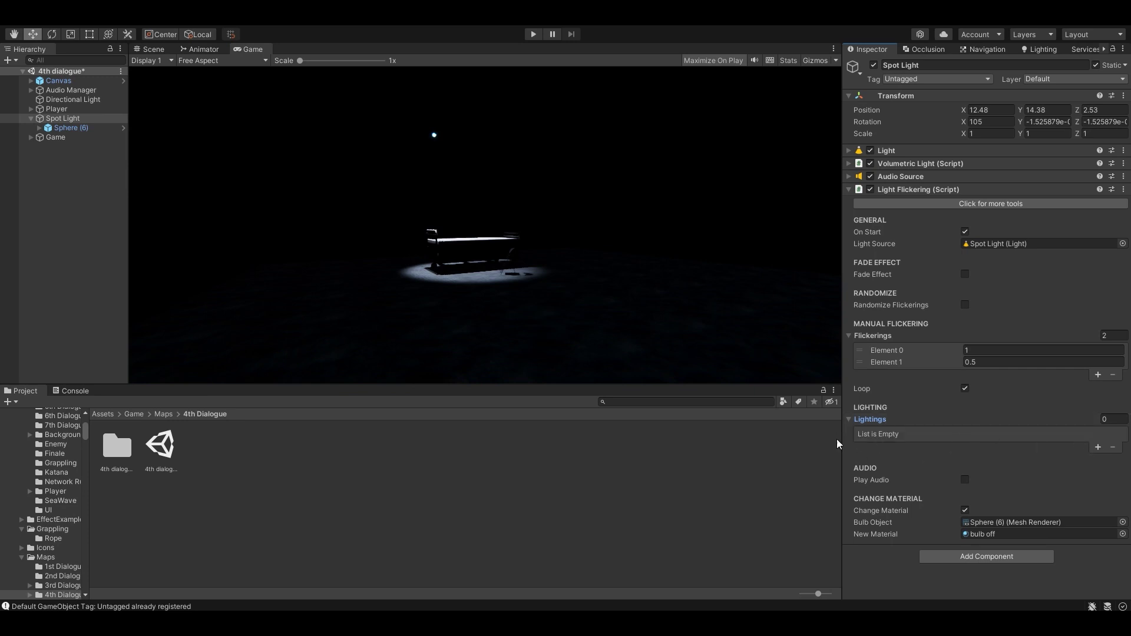
Step: Add a first Lightings entry with a red light colour
left_click(1097, 446)
left_click(1004, 448)
left_click(1088, 401)
left_click(1119, 329)
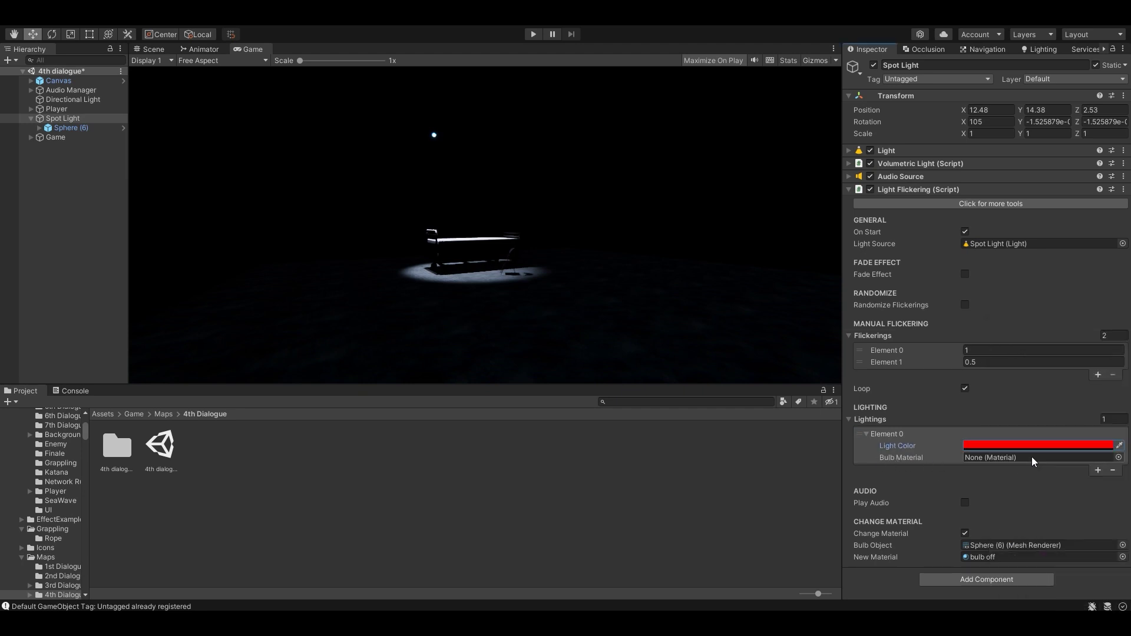
Step: Add a second Lightings entry with a blue light colour
left_click(1097, 471)
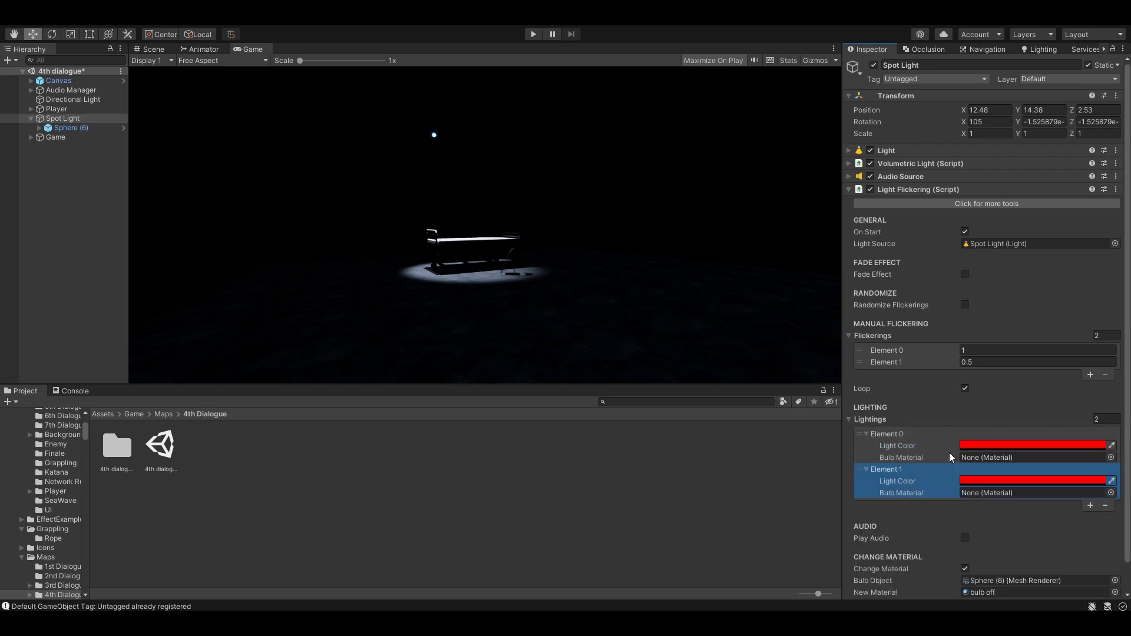
left_click(1041, 481)
left_click_drag(1058, 478, 1008, 463)
left_click(1120, 329)
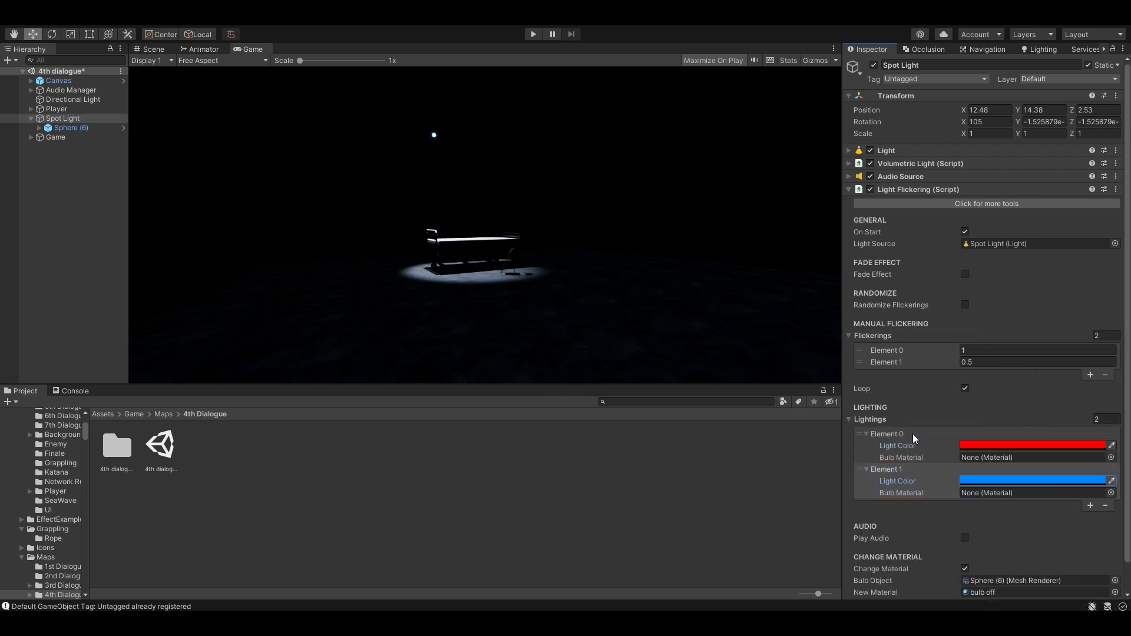
scroll(922, 427, "down", 2)
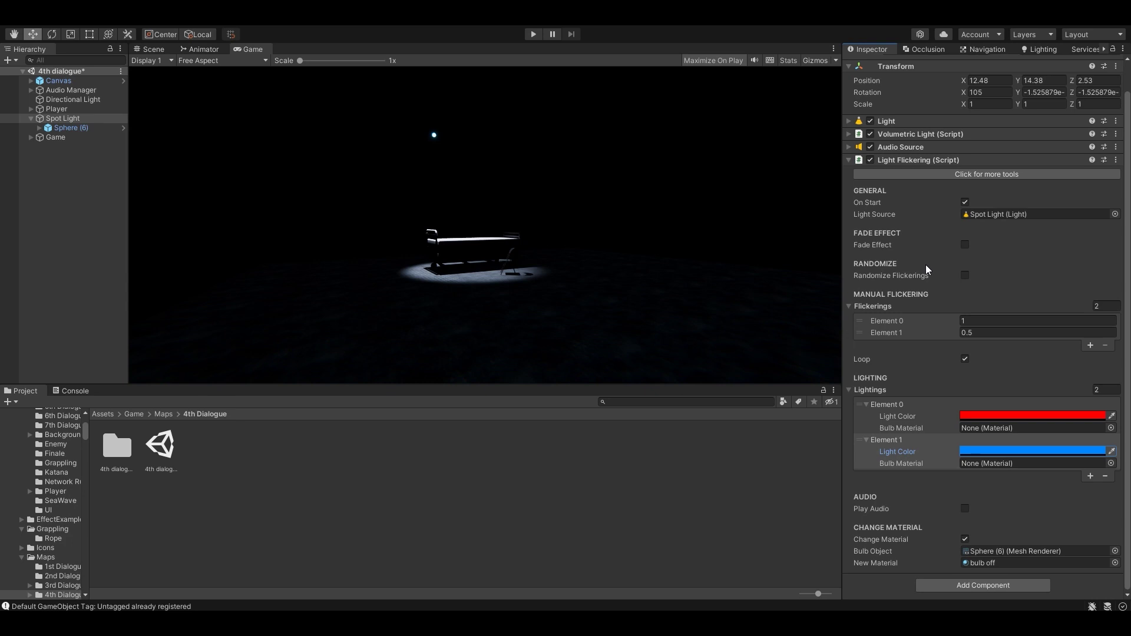
Step: Re-enable Randomize Flickerings, play-test, then turn on the electric buzz audio and run again
left_click(965, 275)
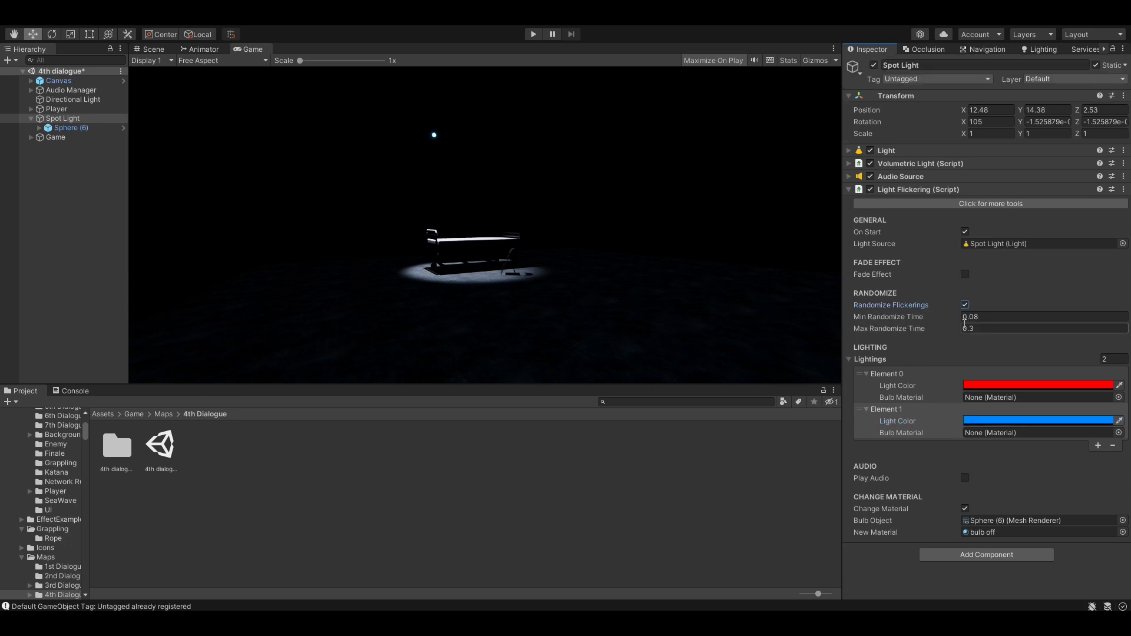
left_click(532, 34)
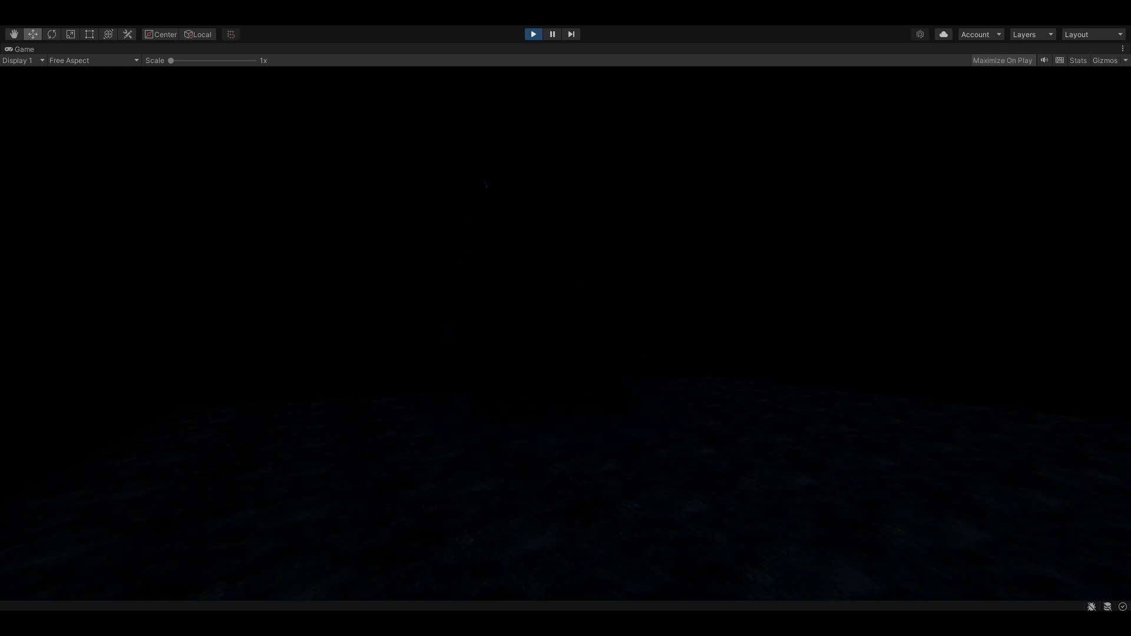
left_click(533, 34)
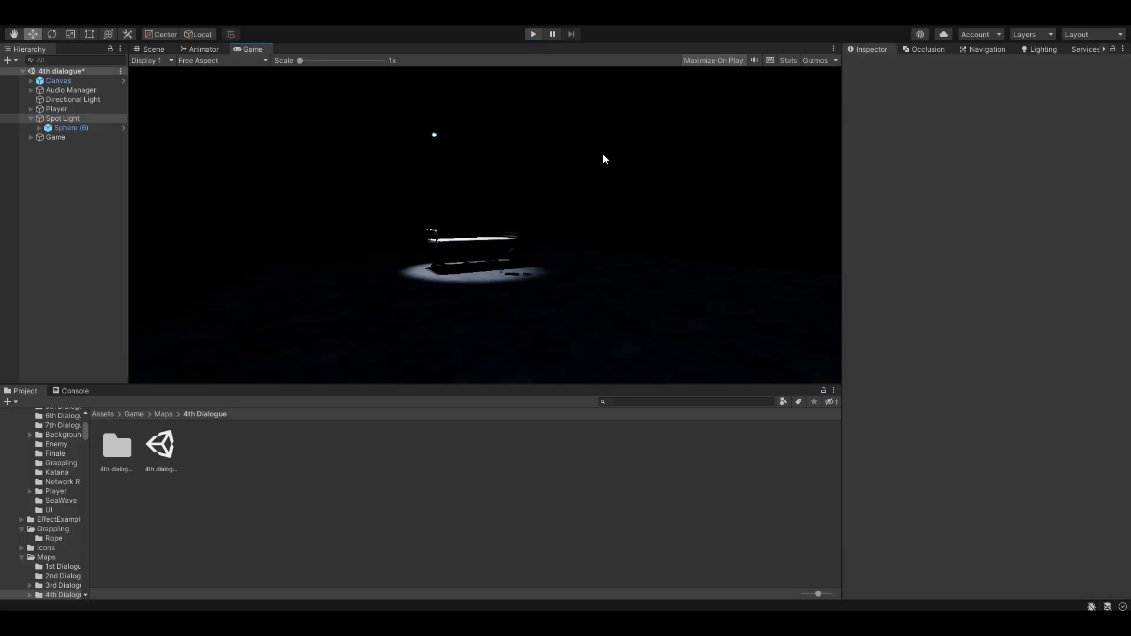
left_click(966, 477)
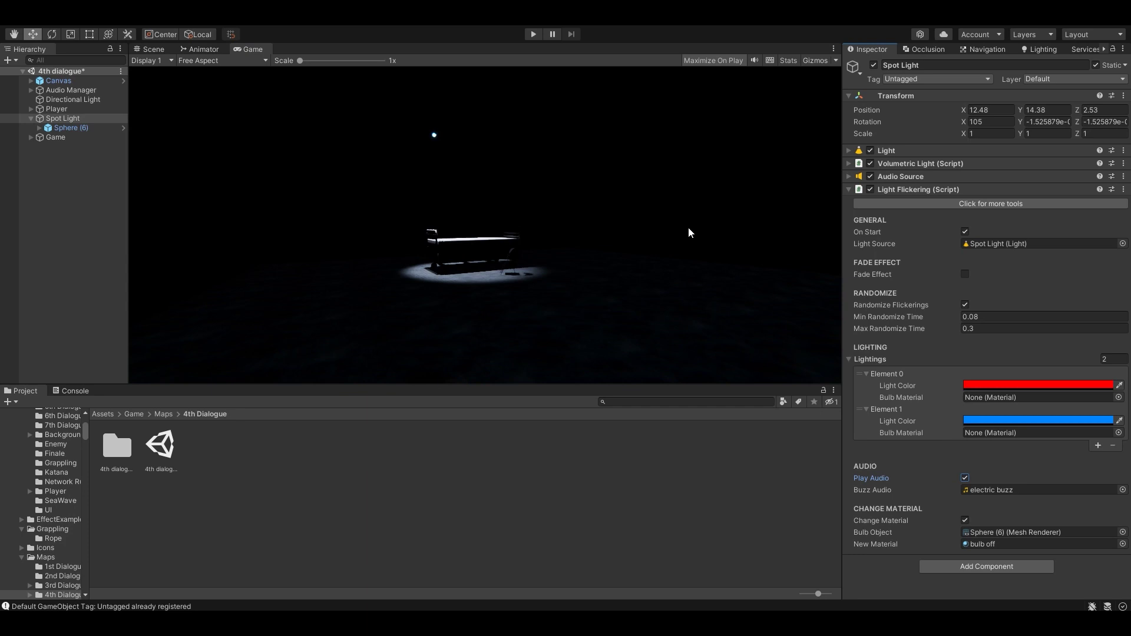
left_click(533, 35)
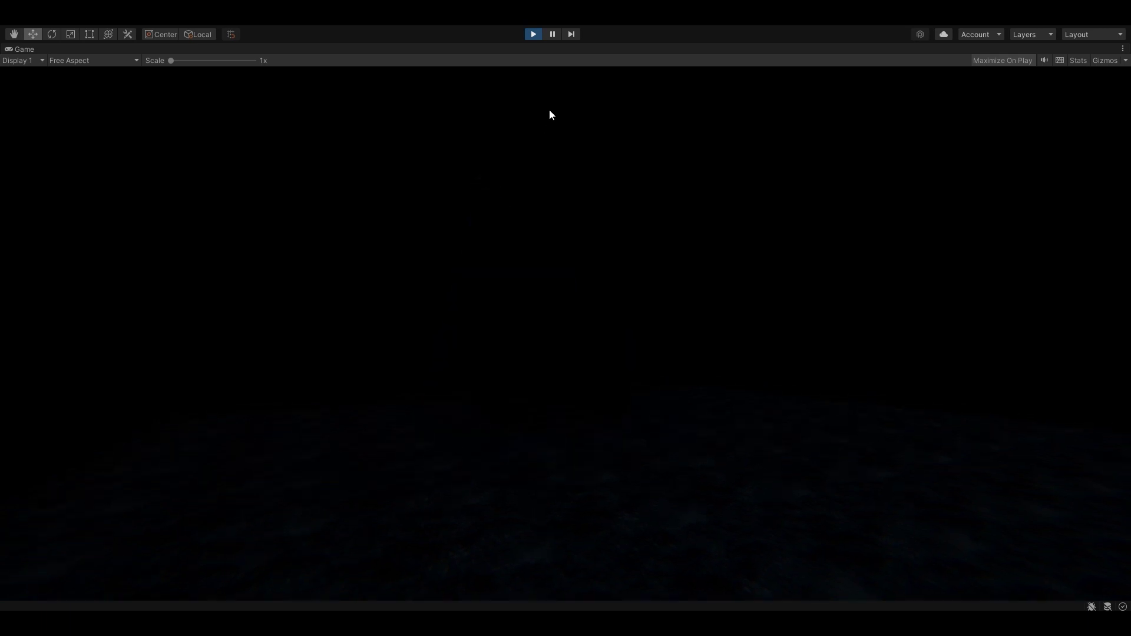
Step: Re-enable Fade Effect with Fade Time 0.587 and Fade To 0.333, then preview the red-blue flicker
left_click(533, 34)
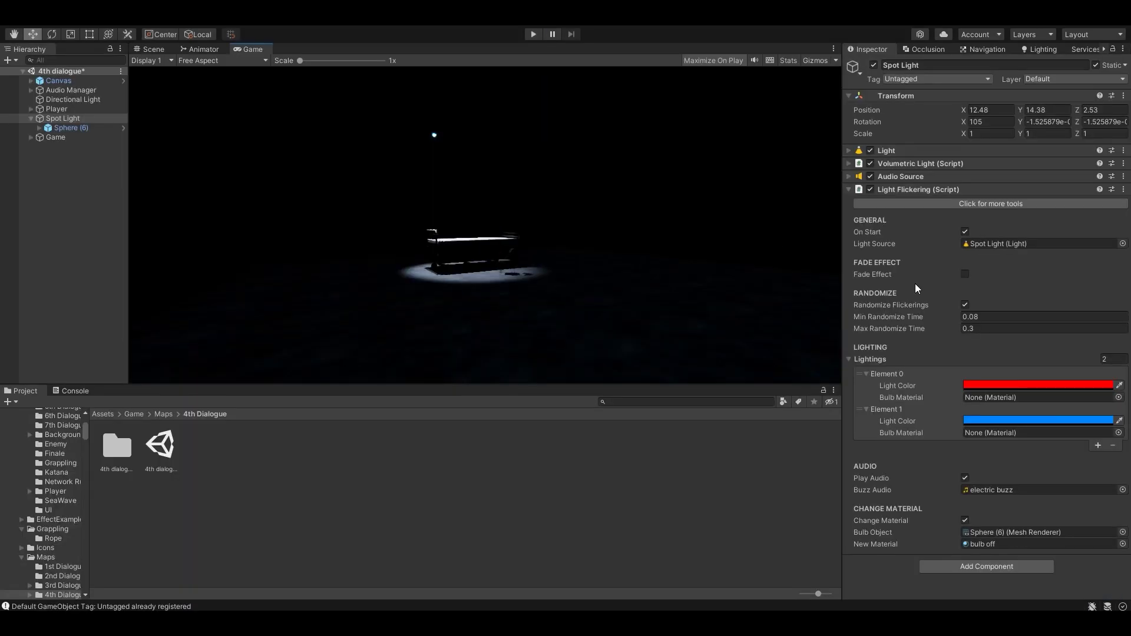
left_click(965, 274)
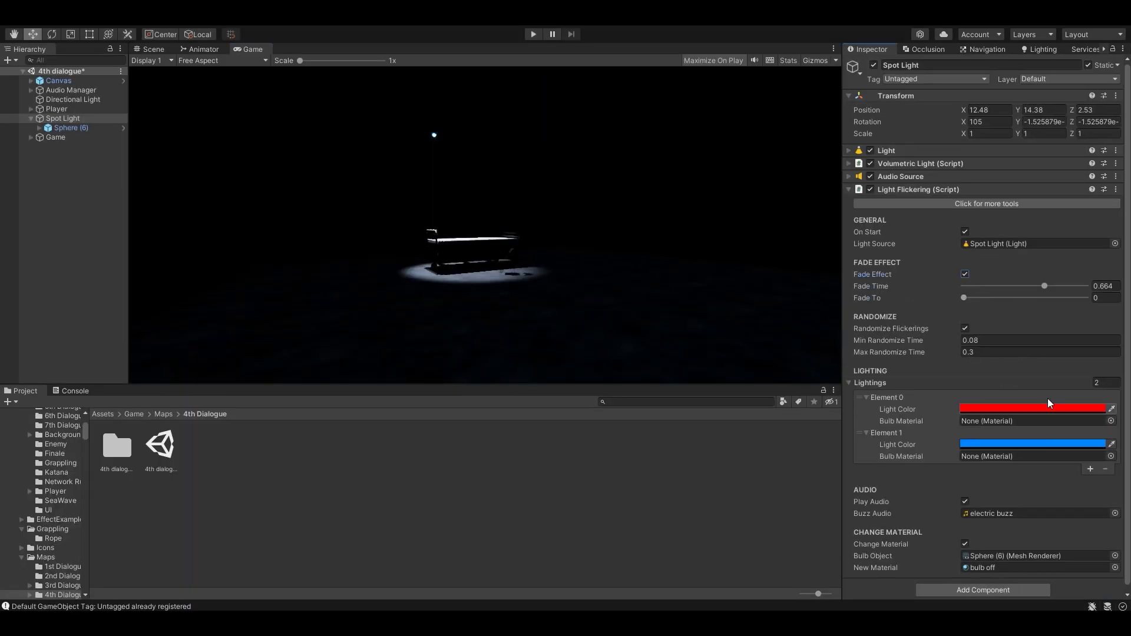
left_click_drag(965, 297, 1037, 286)
left_click(534, 33)
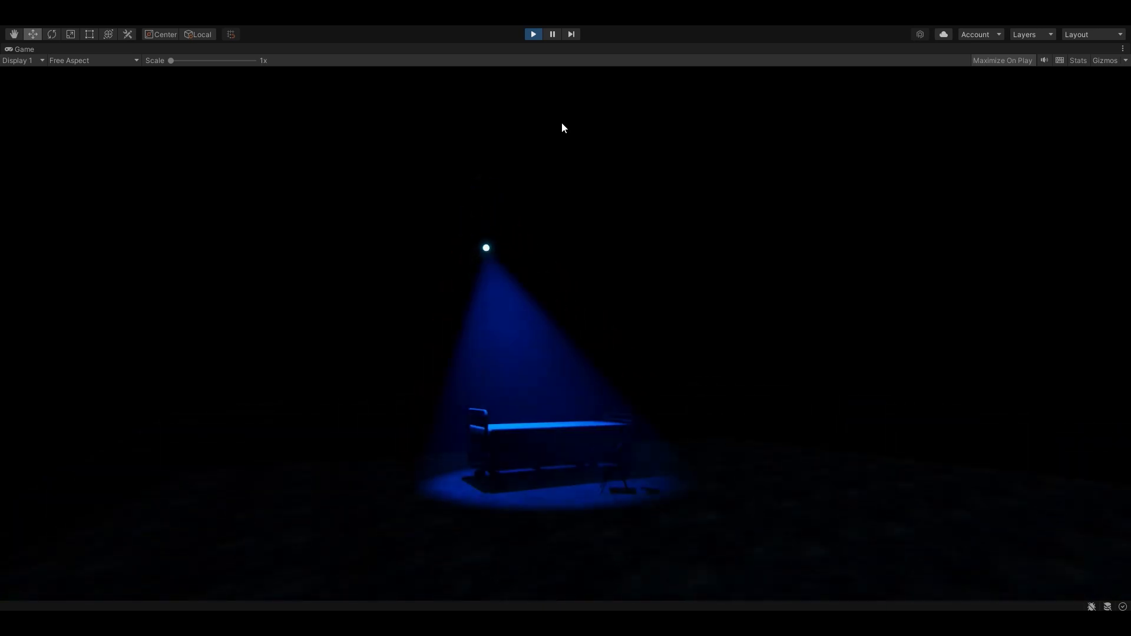
left_click(534, 34)
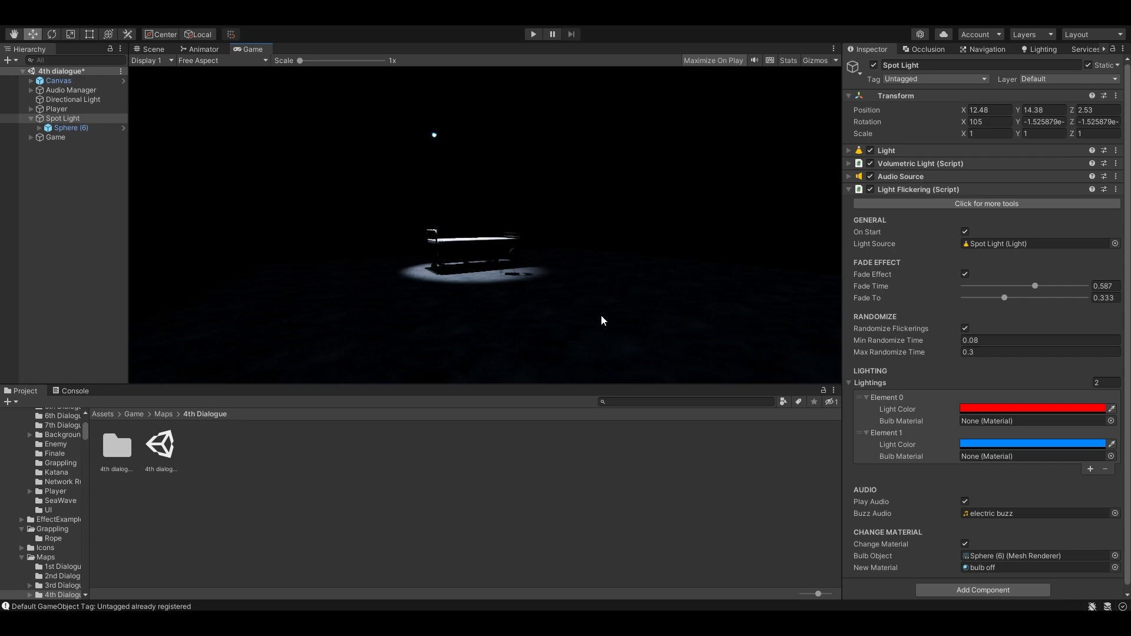